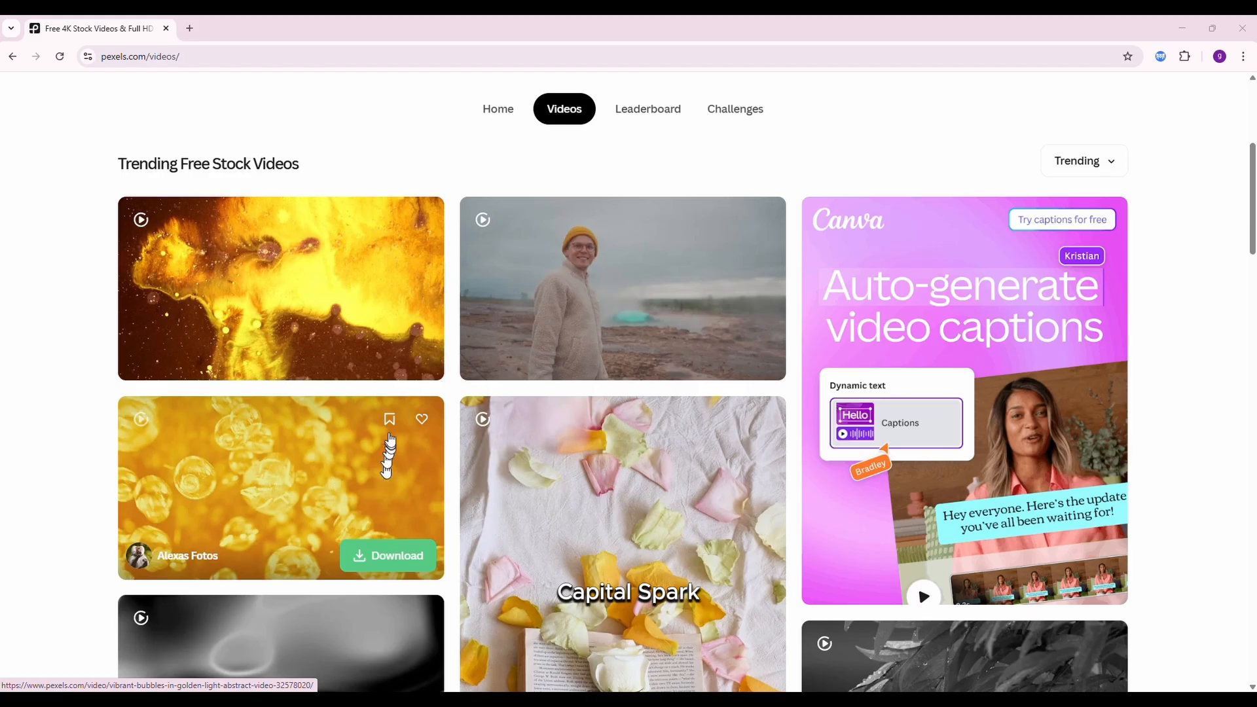
Step: Browse the trending free stock videos on the Pexels videos page
scroll(388, 452, "up", 1)
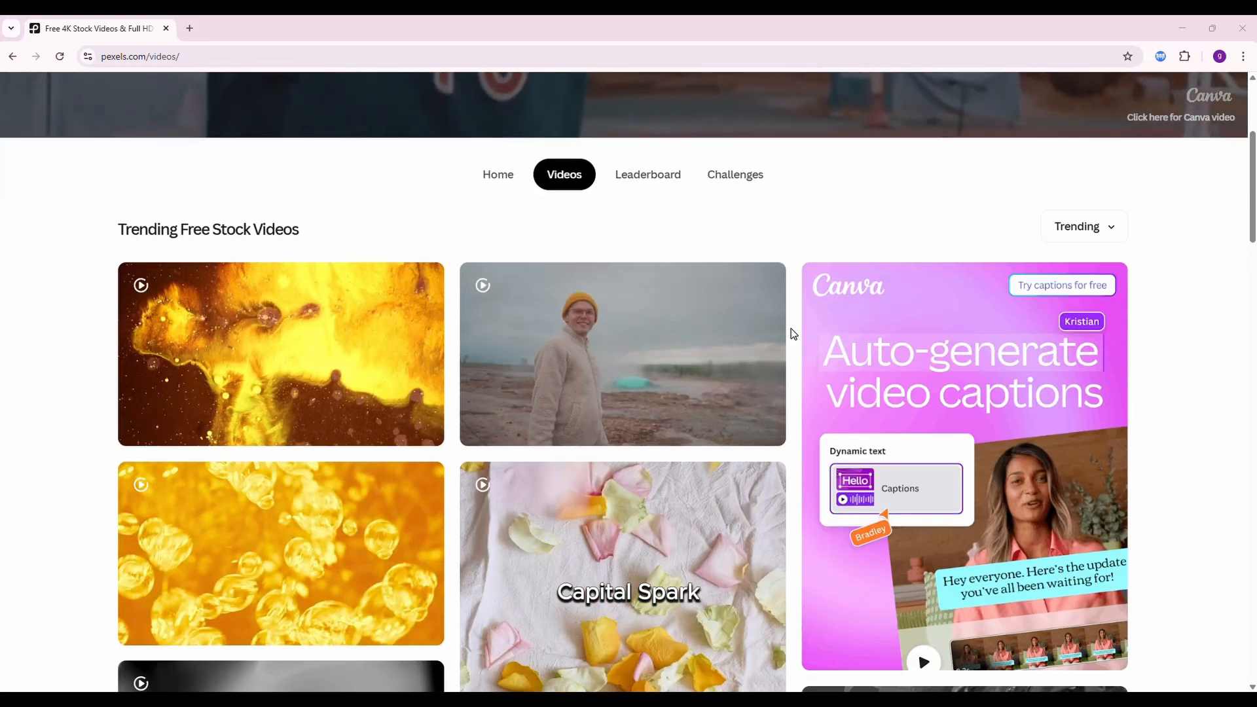
scroll(658, 427, "down", 5)
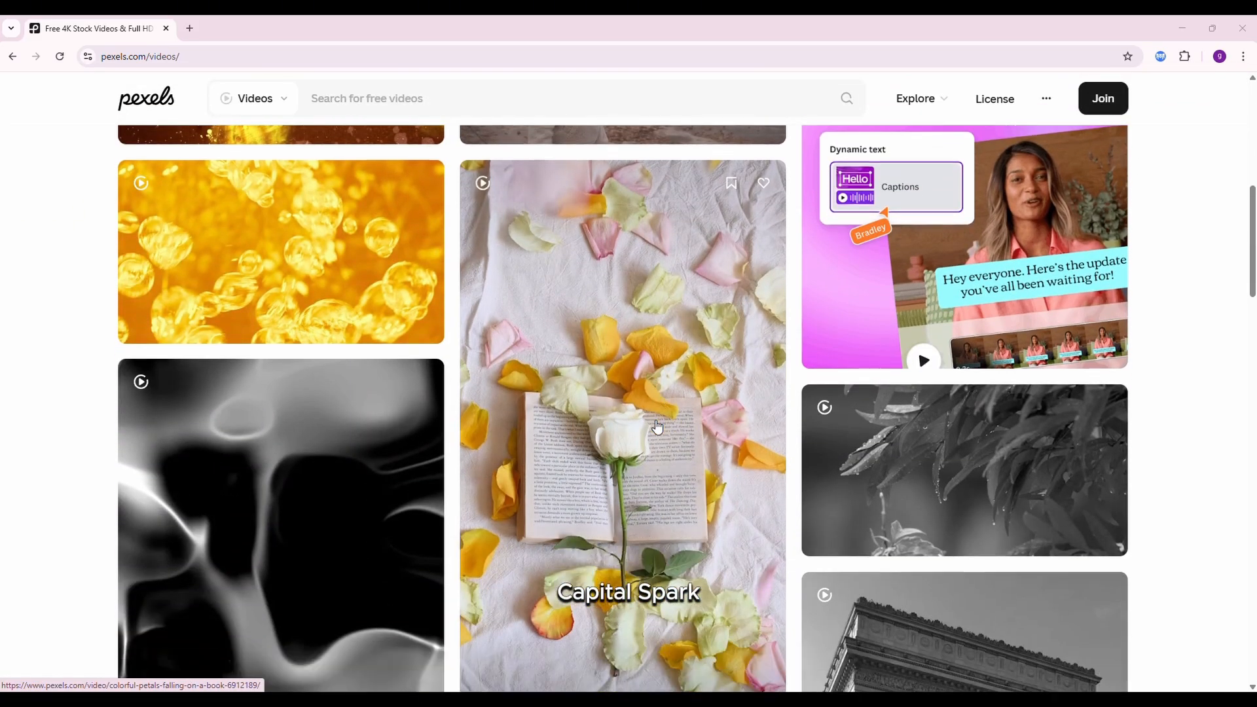
scroll(658, 427, "down", 4)
scroll(658, 426, "down", 4)
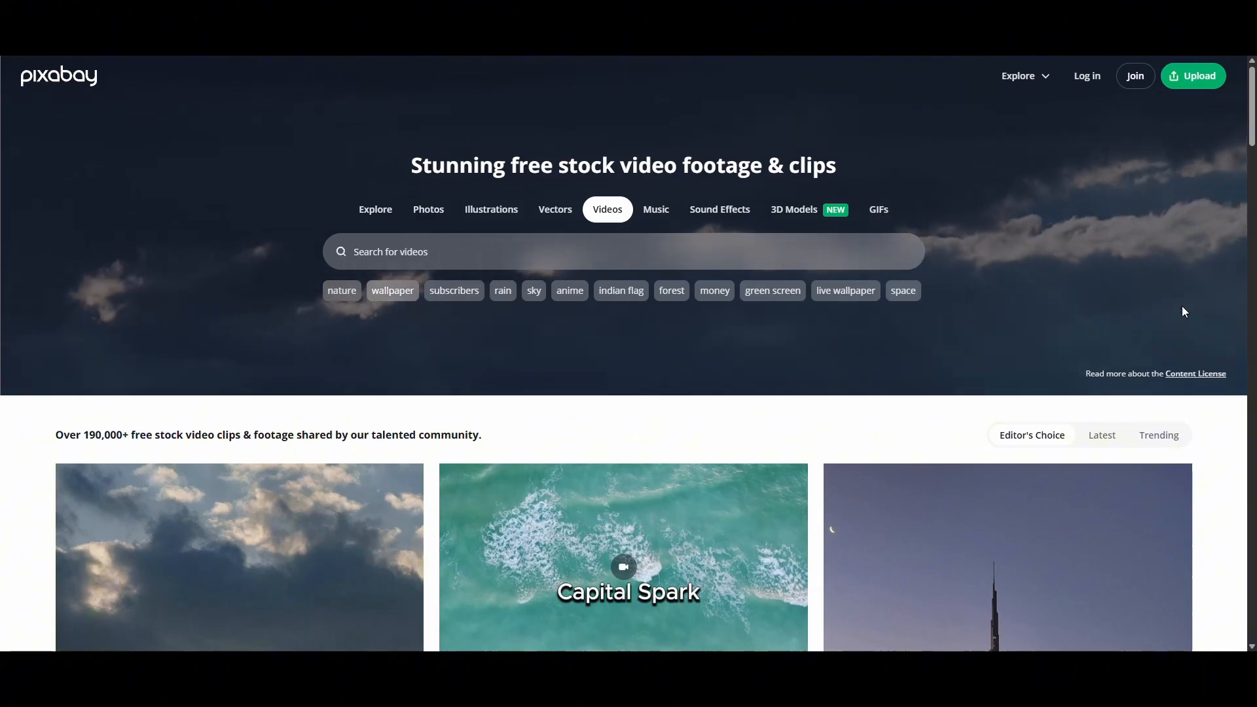
Step: Switch to the Pixabay videos page and browse the Editor's Choice stock clips down to the end of the gallery
scroll(1184, 311, "down", 3)
scroll(1182, 310, "down", 3)
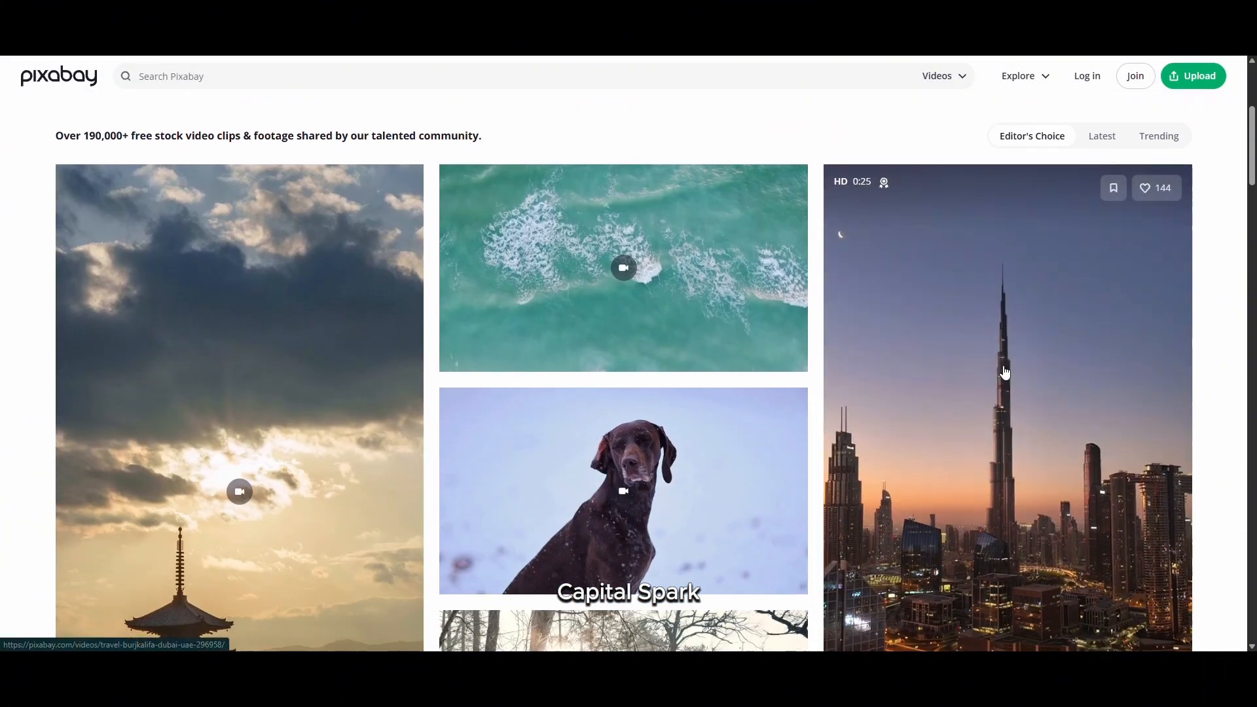
scroll(1006, 371, "down", 1)
scroll(1006, 372, "down", 1)
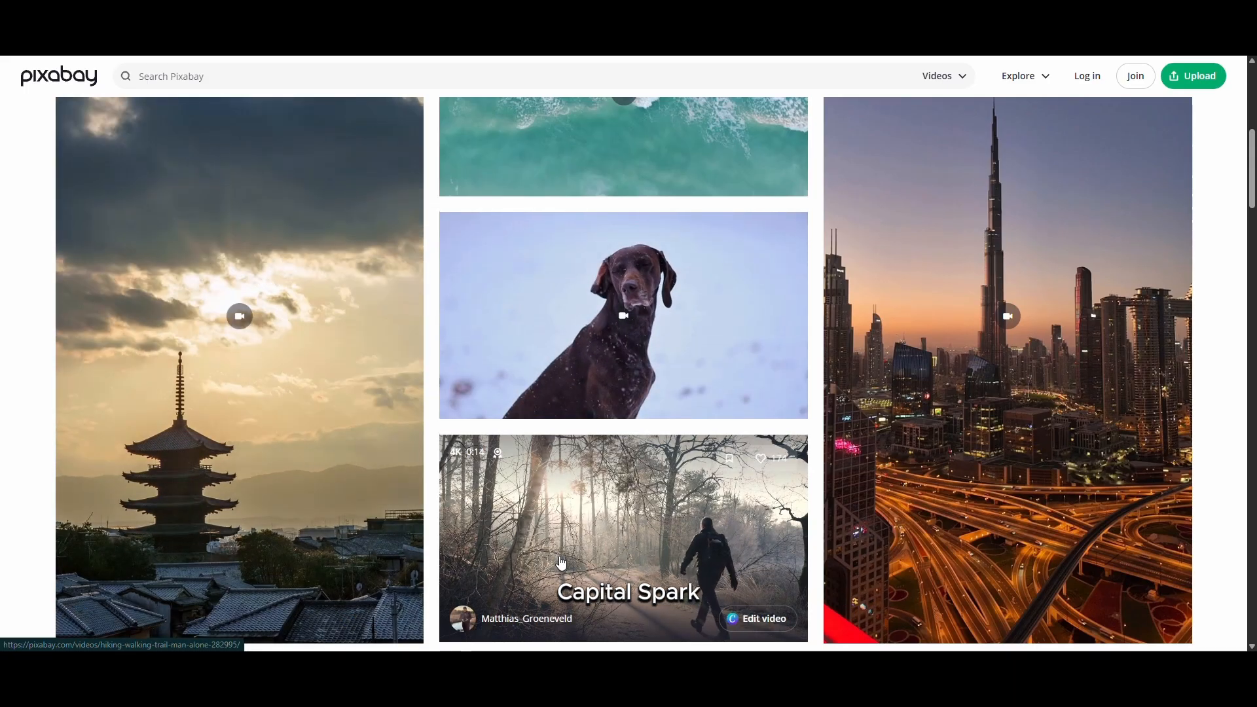
scroll(560, 563, "up", 3)
scroll(528, 315, "down", 8)
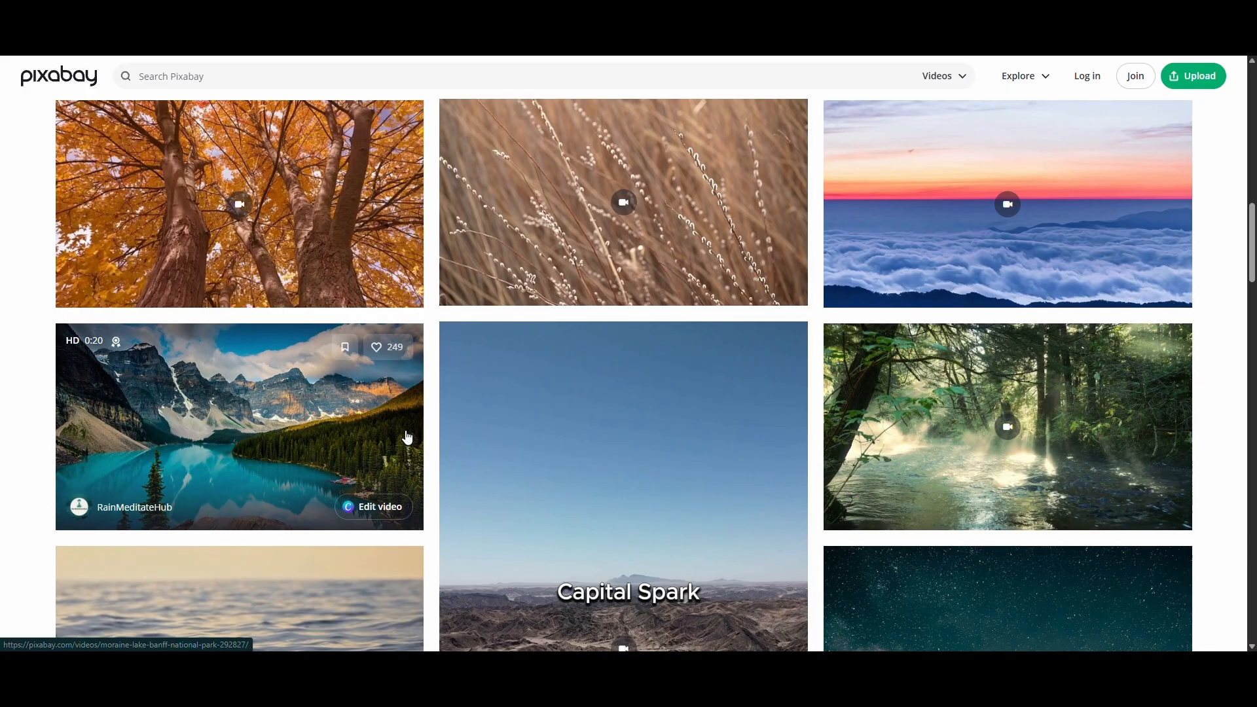
scroll(407, 437, "down", 4)
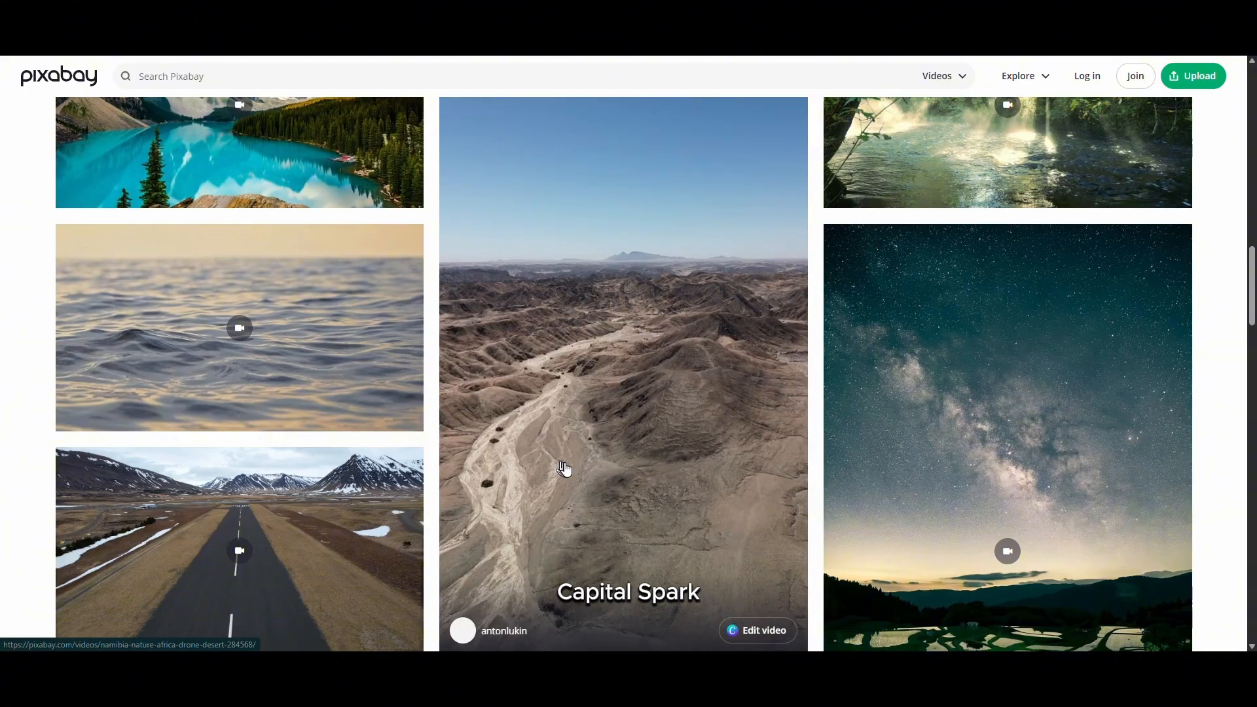
scroll(566, 469, "down", 2)
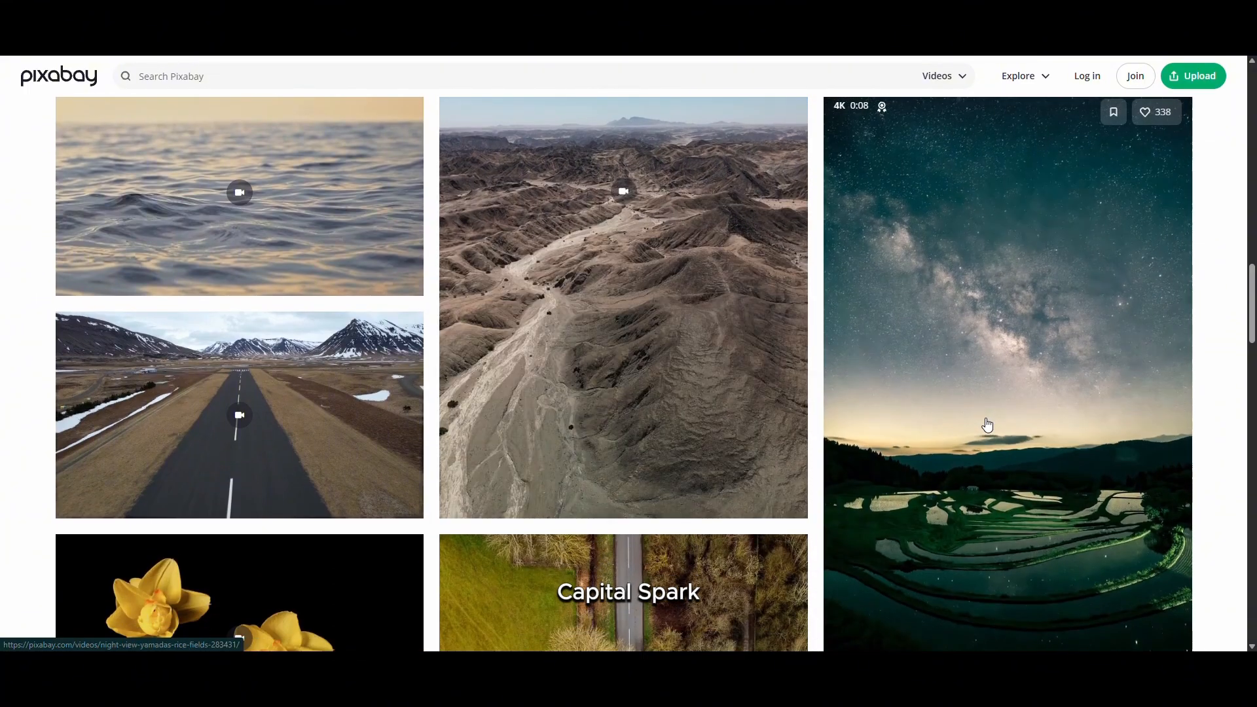
scroll(987, 424, "down", 5)
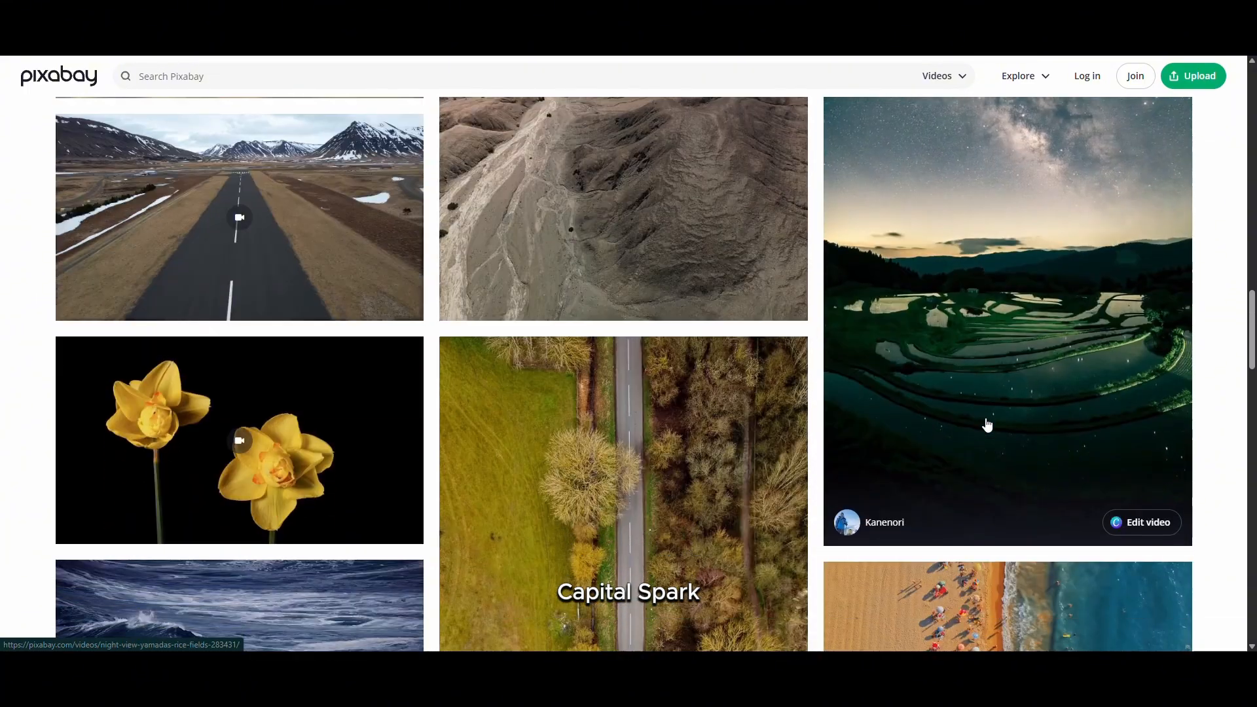
scroll(987, 424, "down", 7)
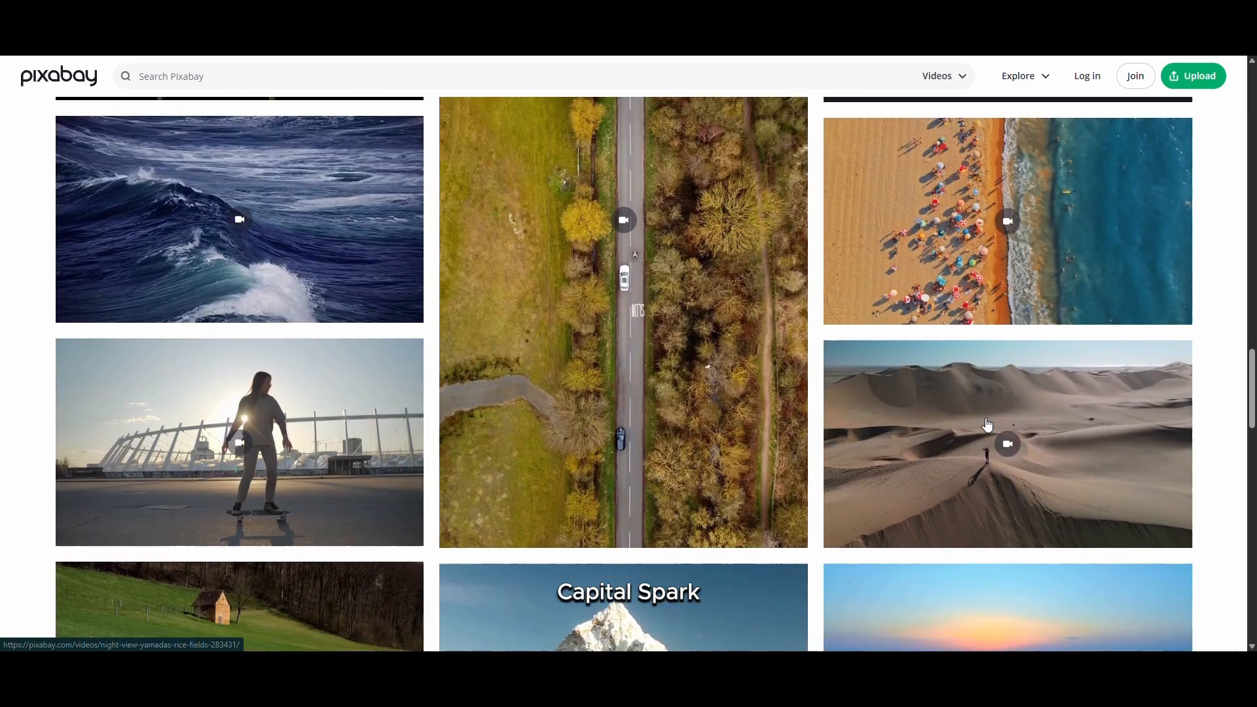
scroll(987, 424, "down", 7)
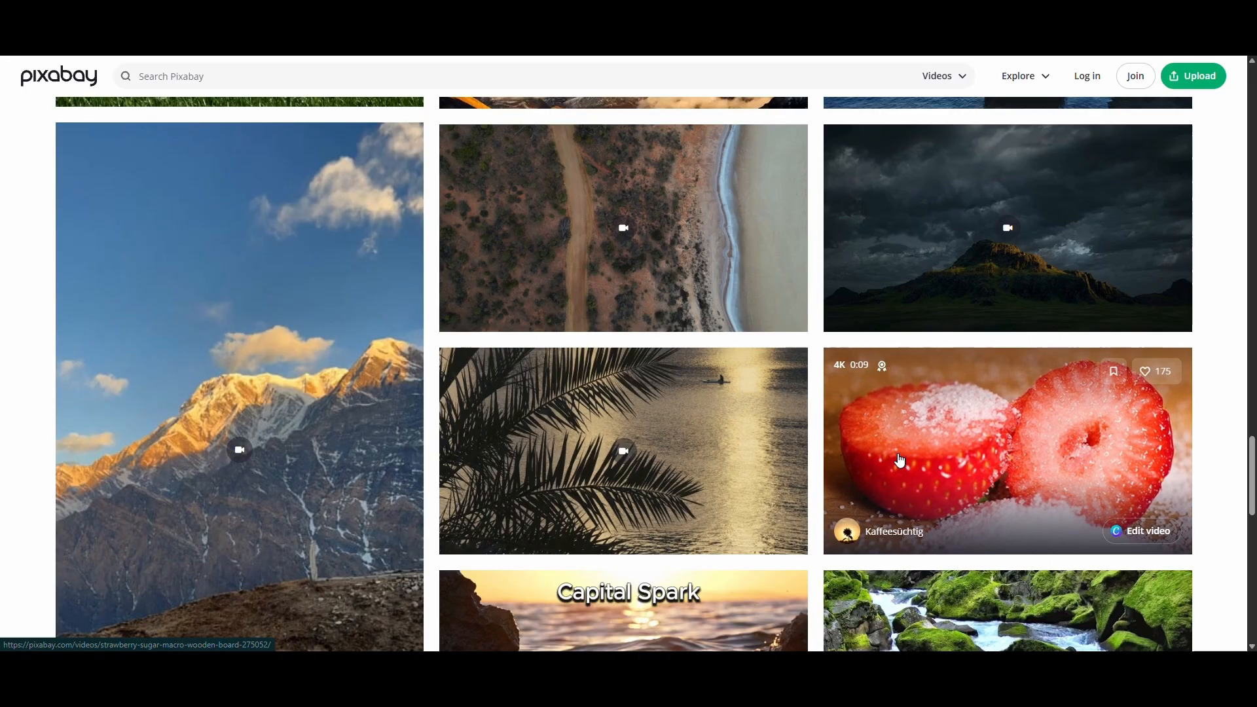
scroll(899, 461, "down", 4)
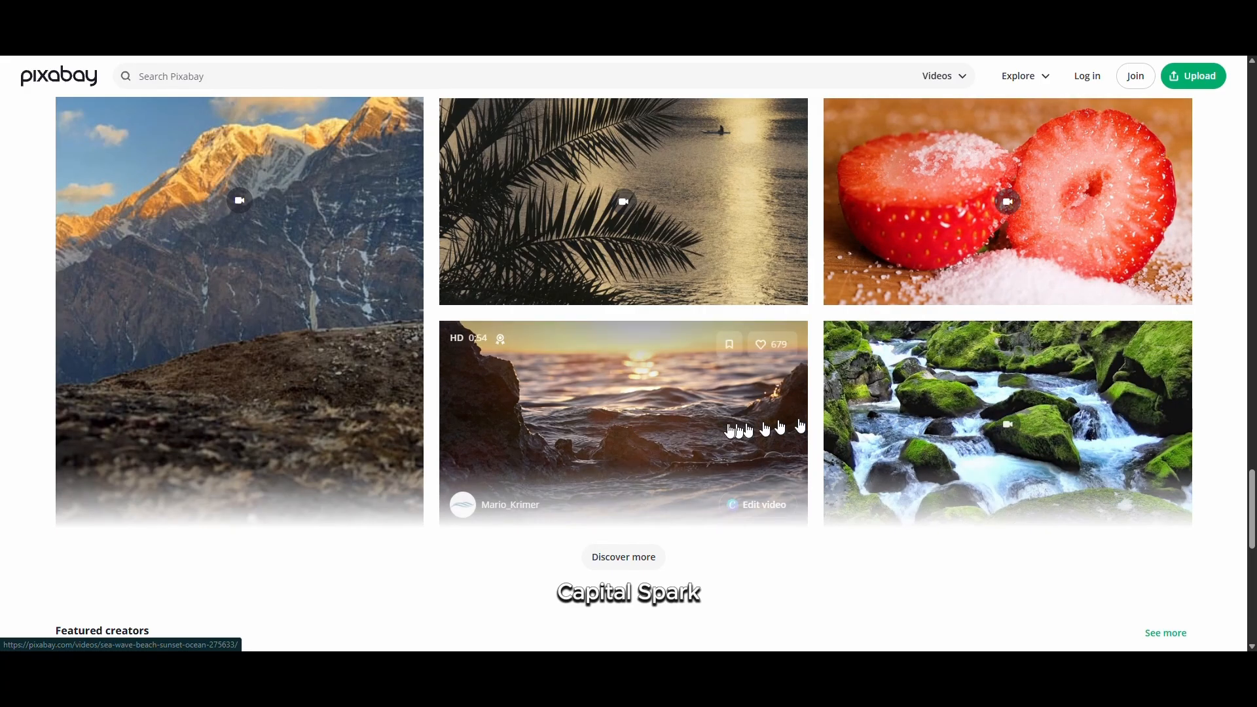
scroll(724, 429, "up", 1)
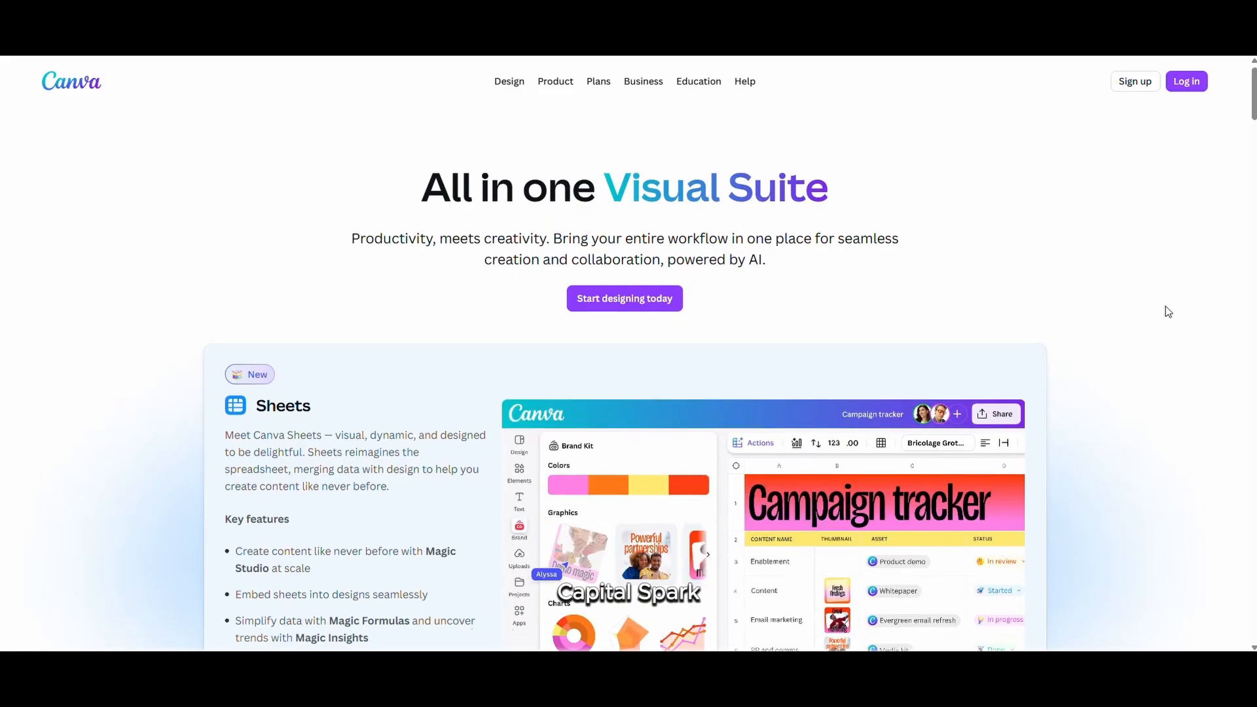
Step: On the Canva homepage, view the product overviews for Presentations, Whiteboards, Social, Websites and Video in turn
scroll(1165, 305, "down", 3)
scroll(1165, 305, "down", 2)
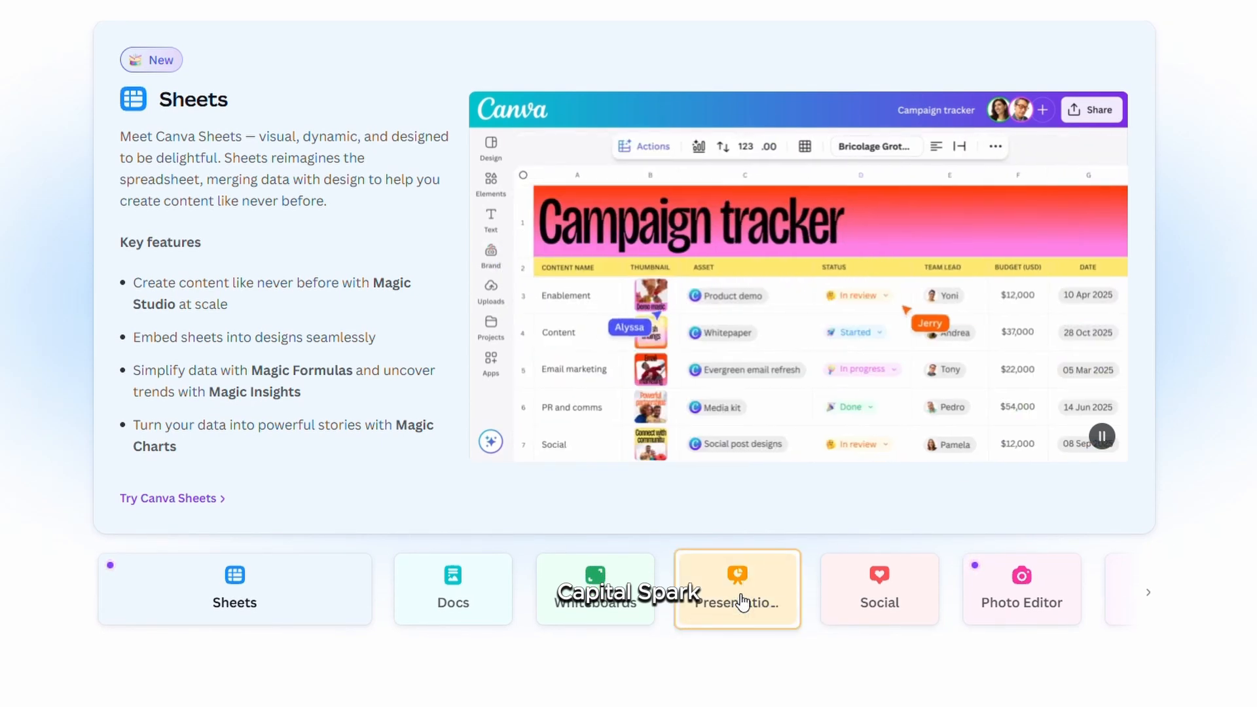
left_click(743, 602)
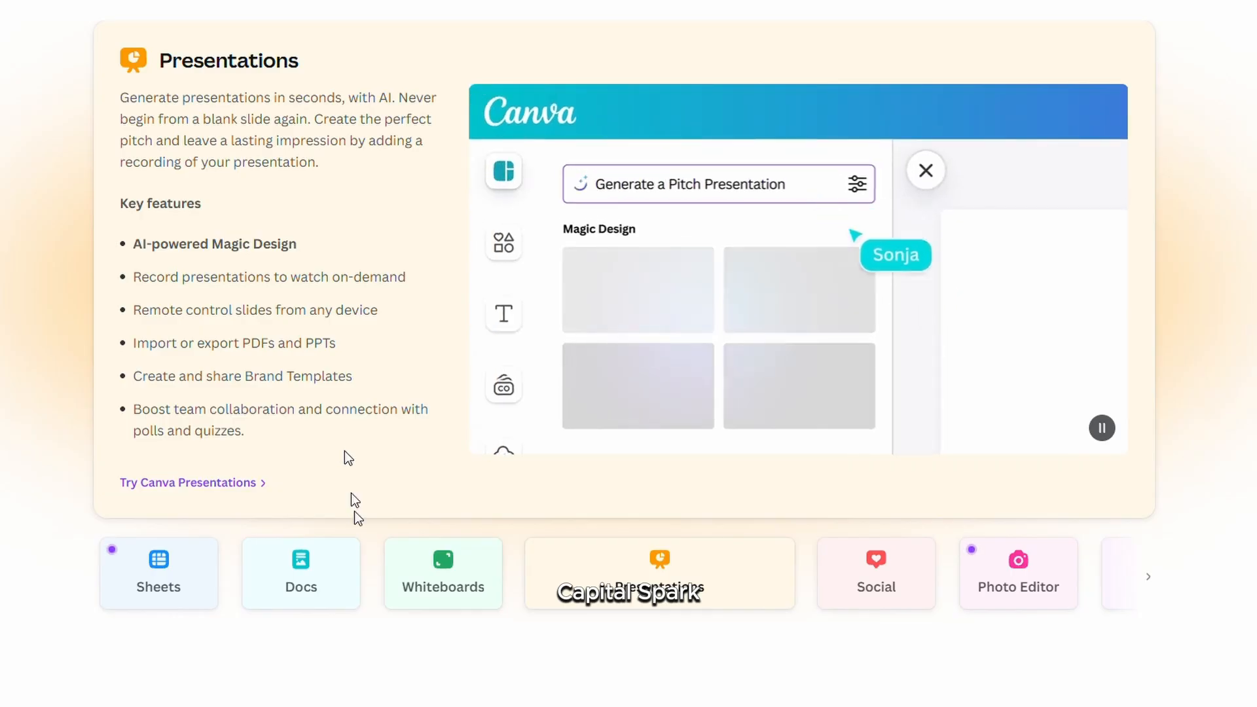
left_click(417, 593)
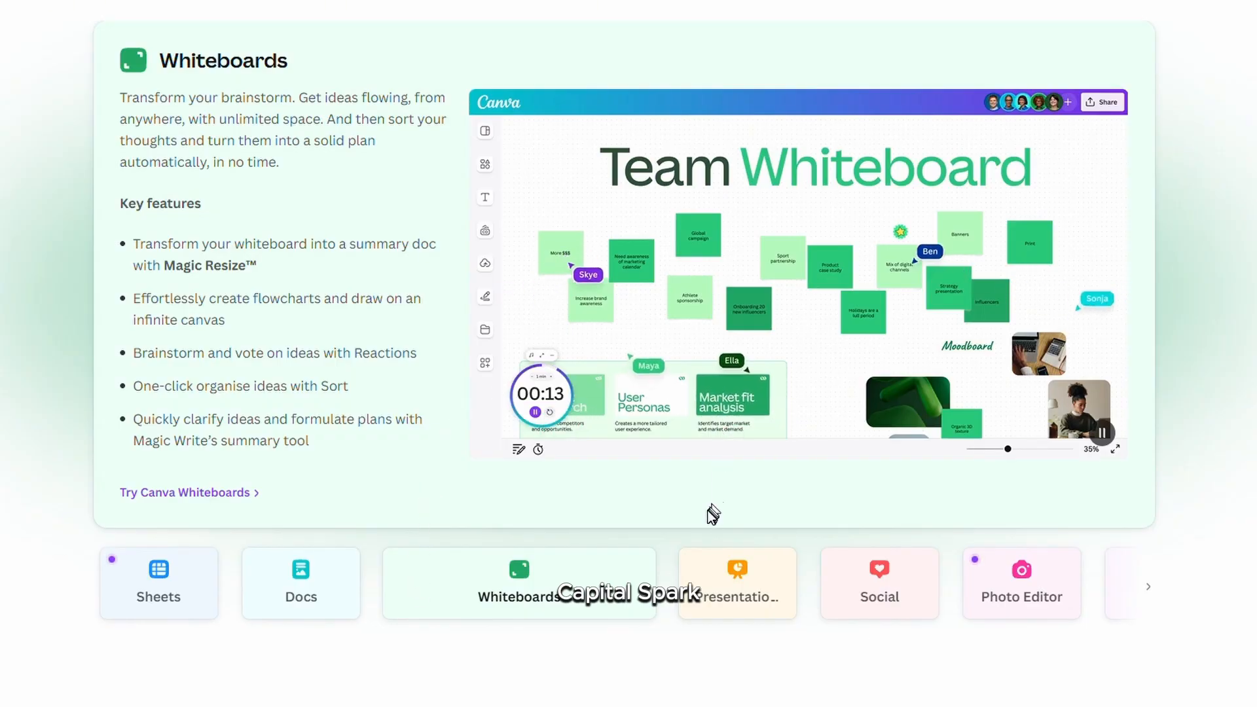
left_click(862, 580)
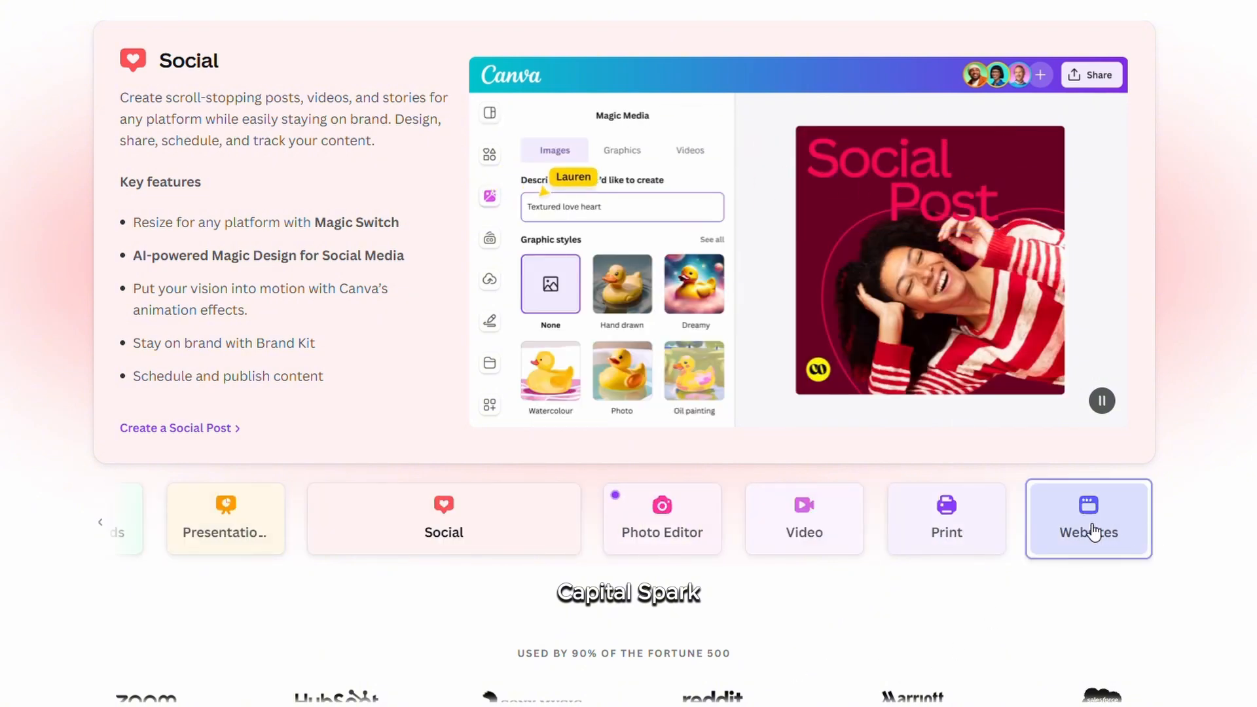
left_click(1092, 531)
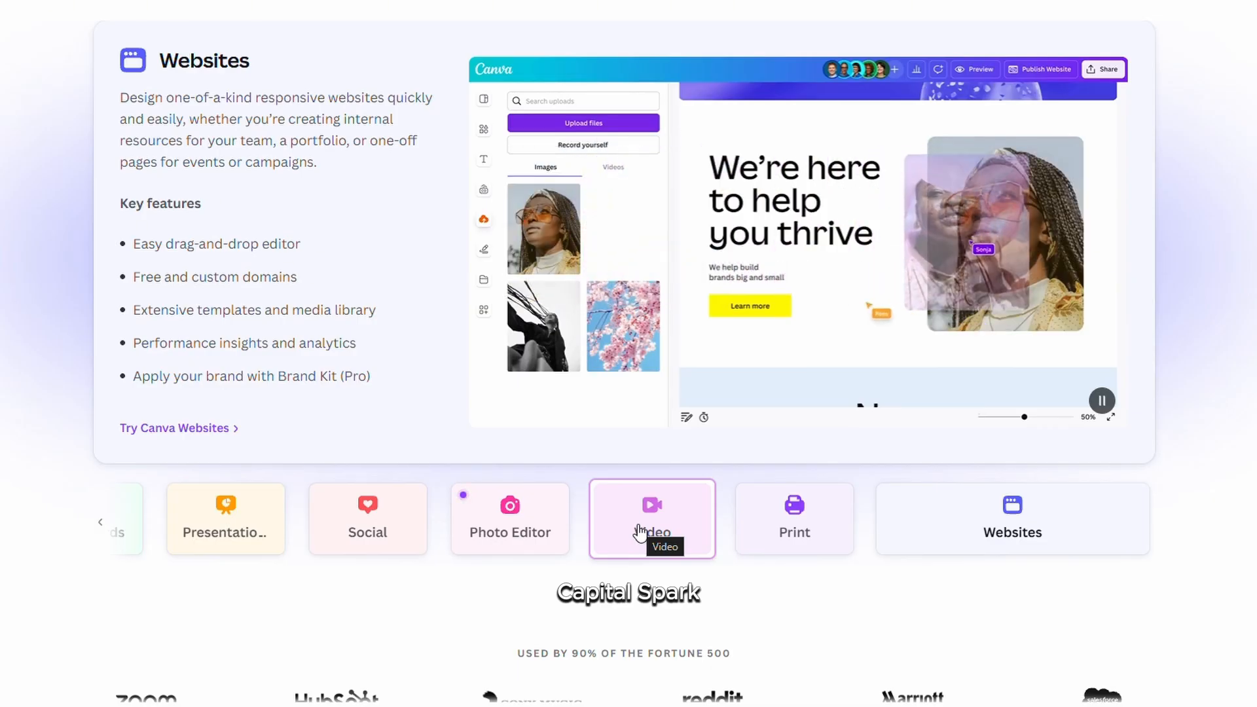
left_click(640, 531)
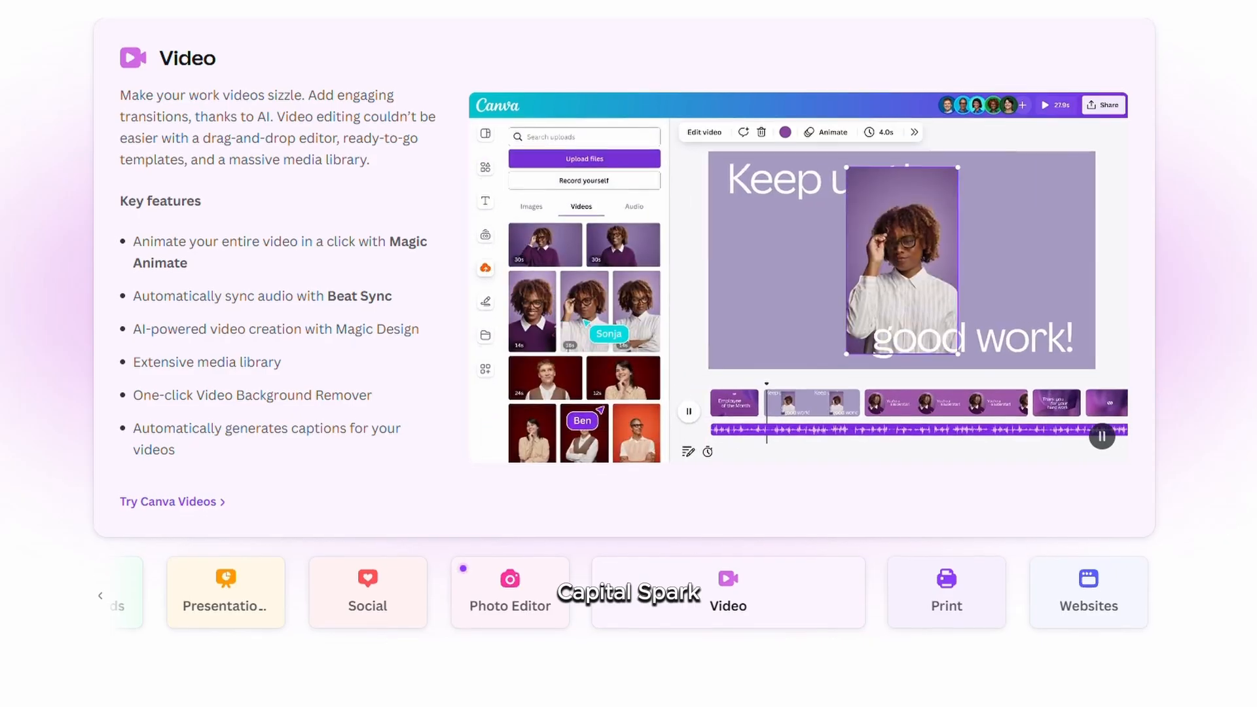
Step: Look through the rest of the Canva homepage, from the Visual Suite section down to the ready-made templates
scroll(628, 353, "down", 1)
scroll(628, 354, "down", 12)
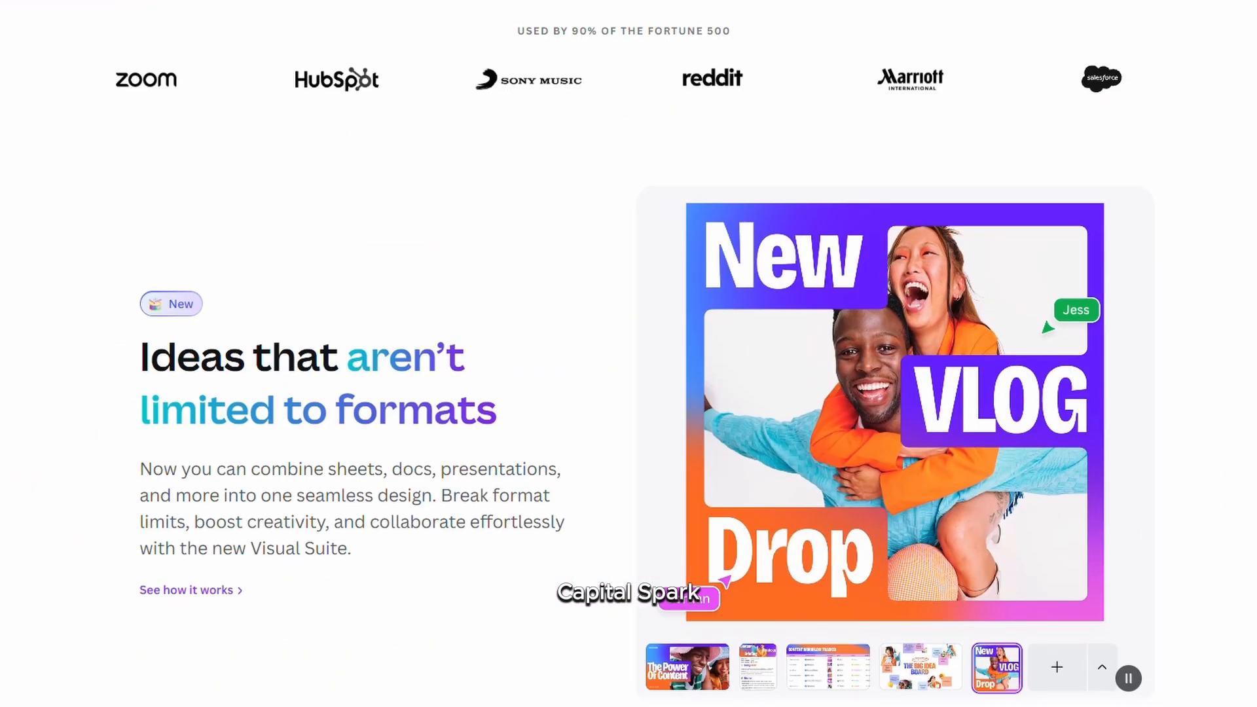
scroll(628, 353, "up", 2)
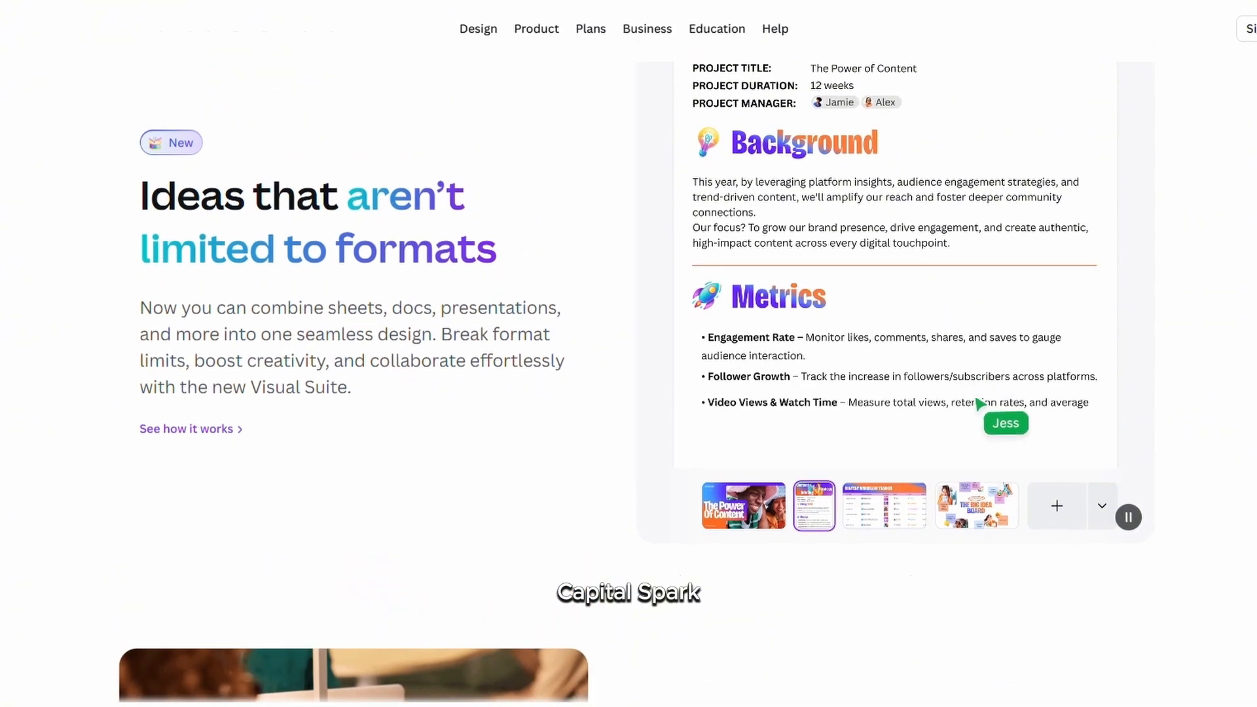
scroll(628, 354, "down", 13)
scroll(629, 354, "down", 11)
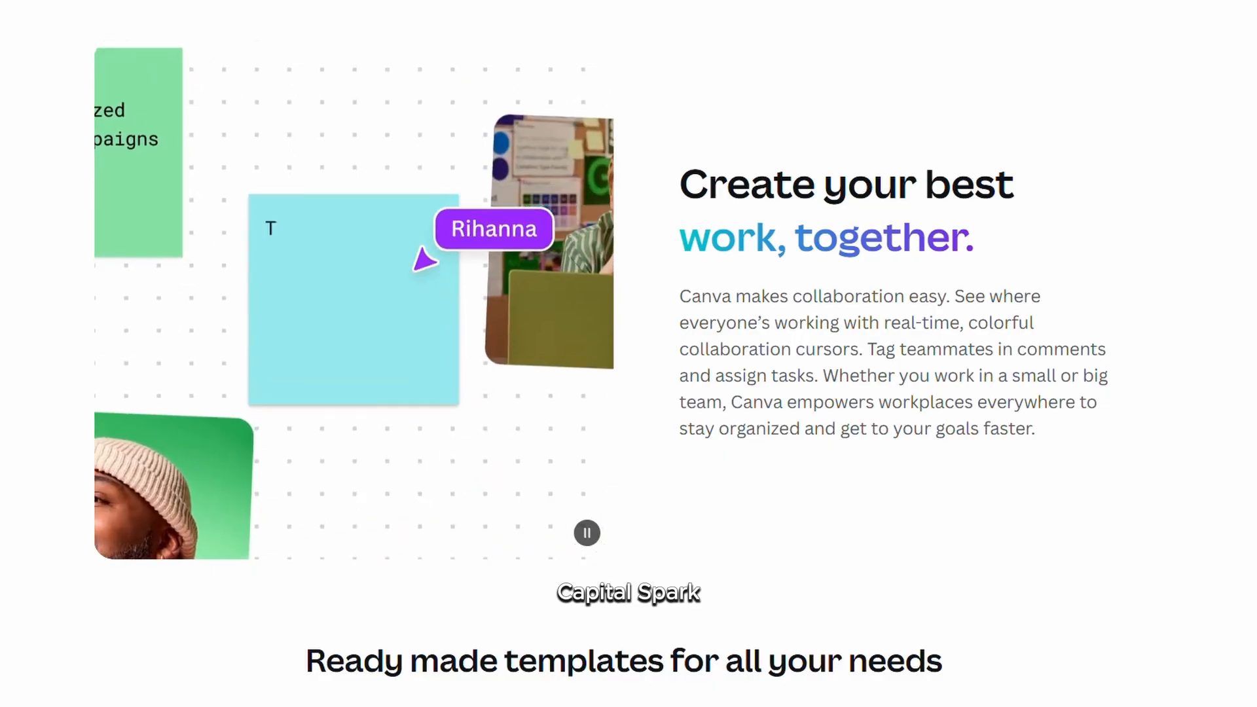
scroll(628, 353, "down", 8)
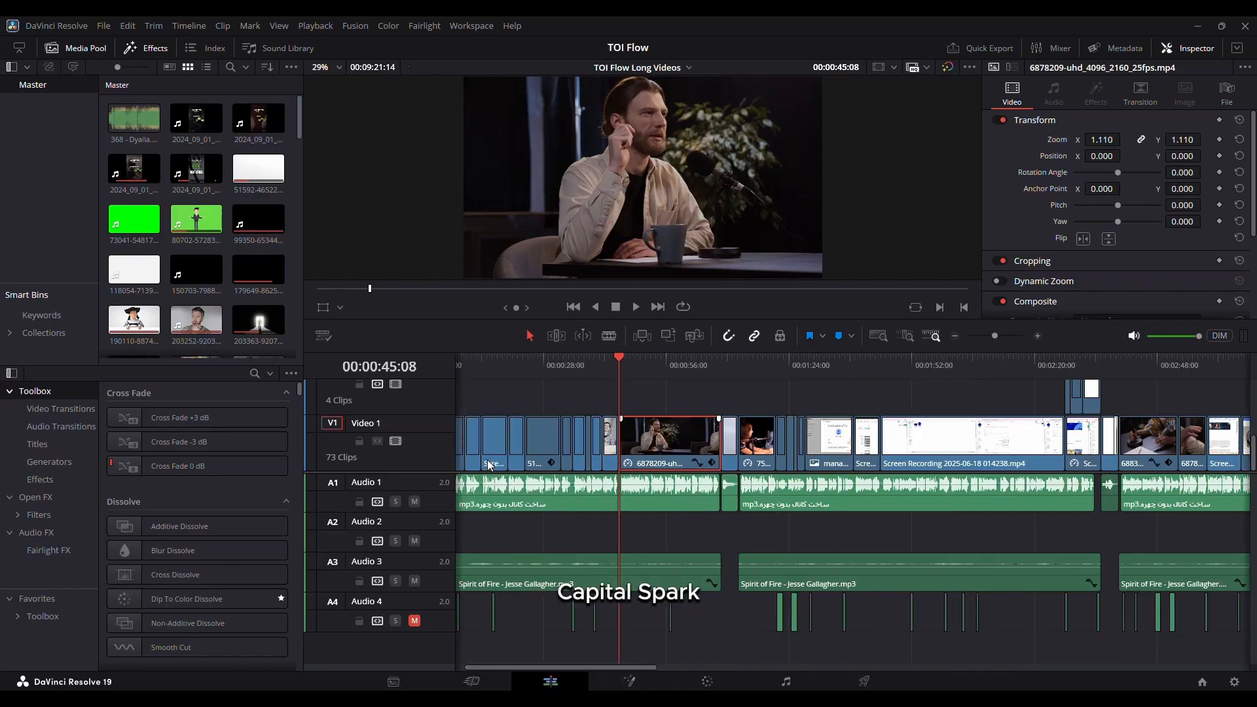
Step: In DaVinci Resolve, split the 6878209-uhd clip on Video 1 at 00:00:52:01 and delete the part after the cut
scroll(785, 453, "up", 3)
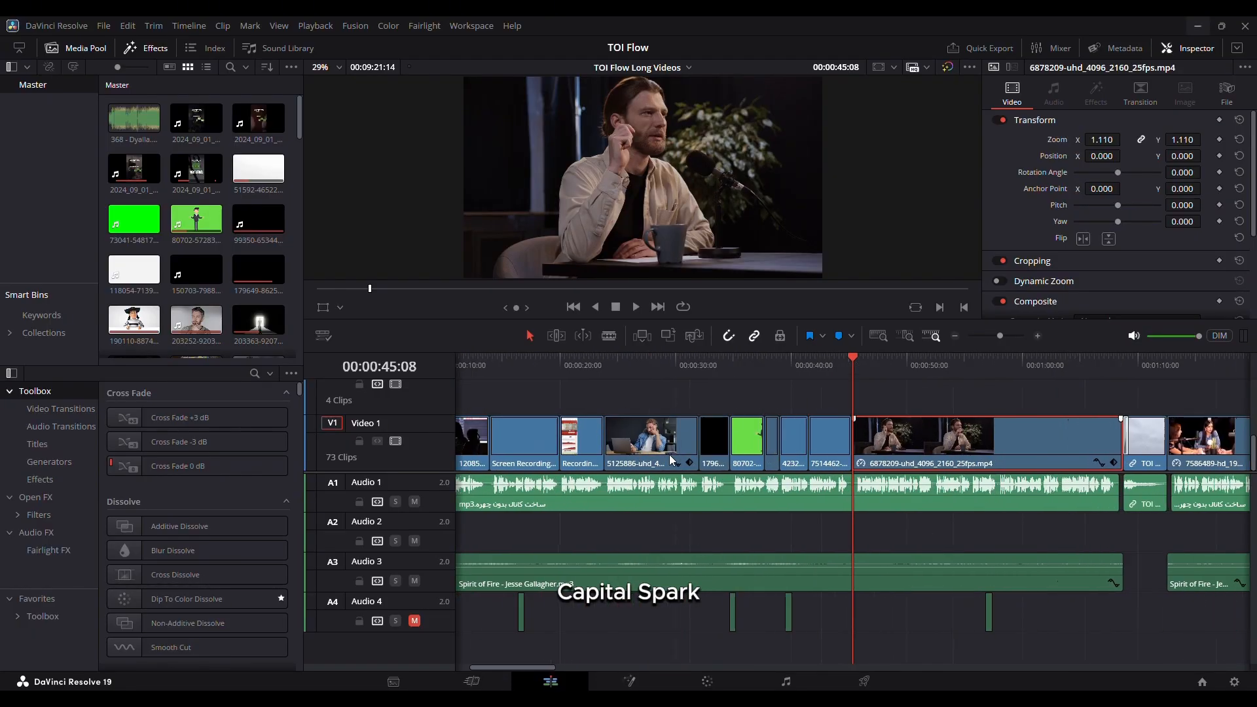
scroll(784, 453, "right", 3)
scroll(751, 460, "left", 5)
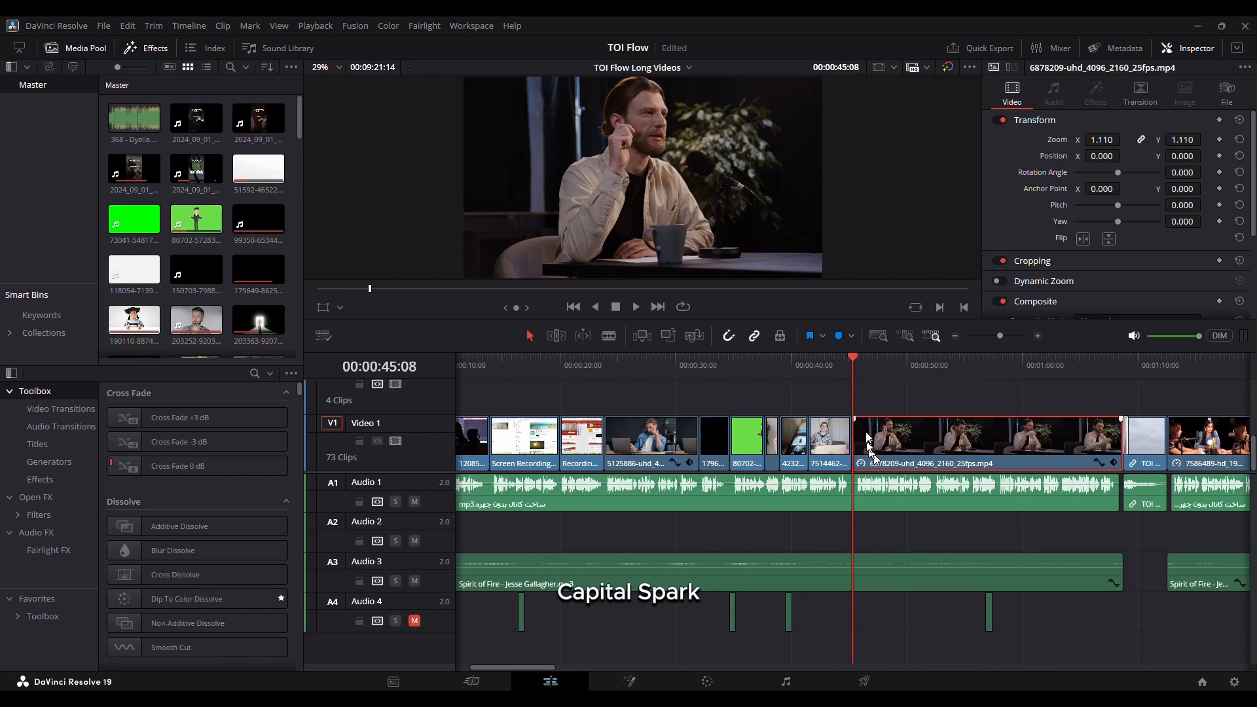
left_click_drag(860, 360, 913, 392)
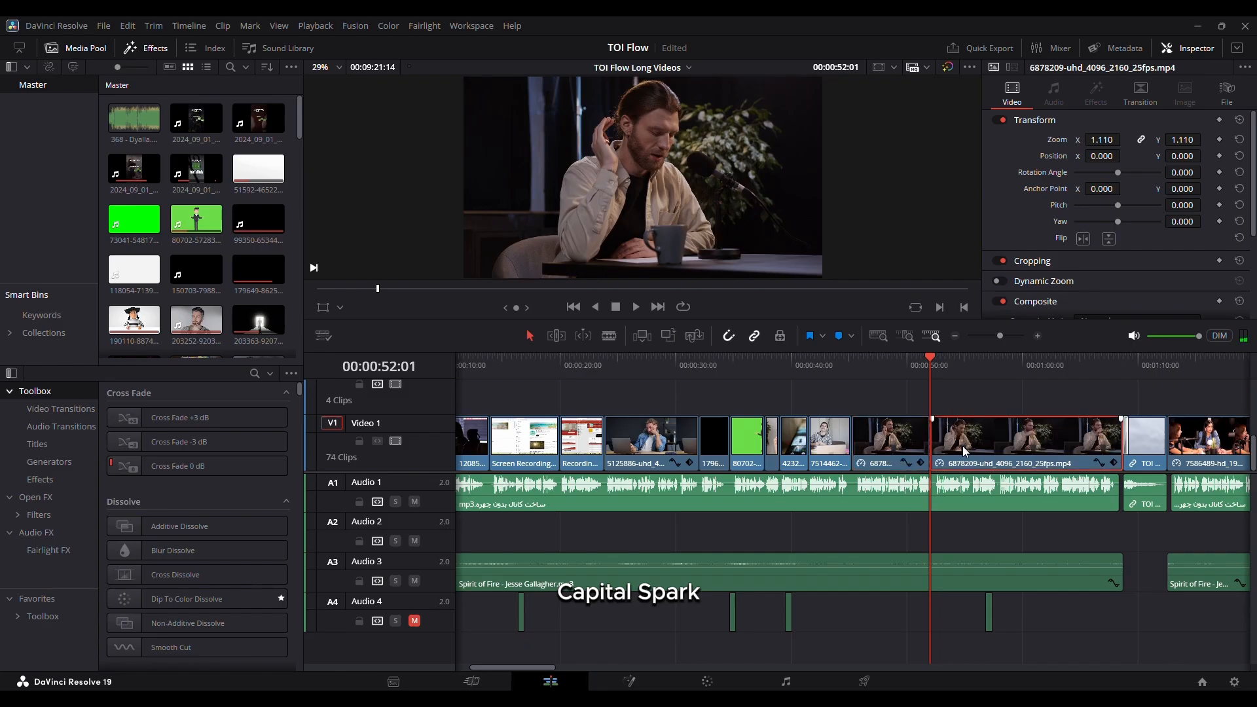
key("BackSpace")
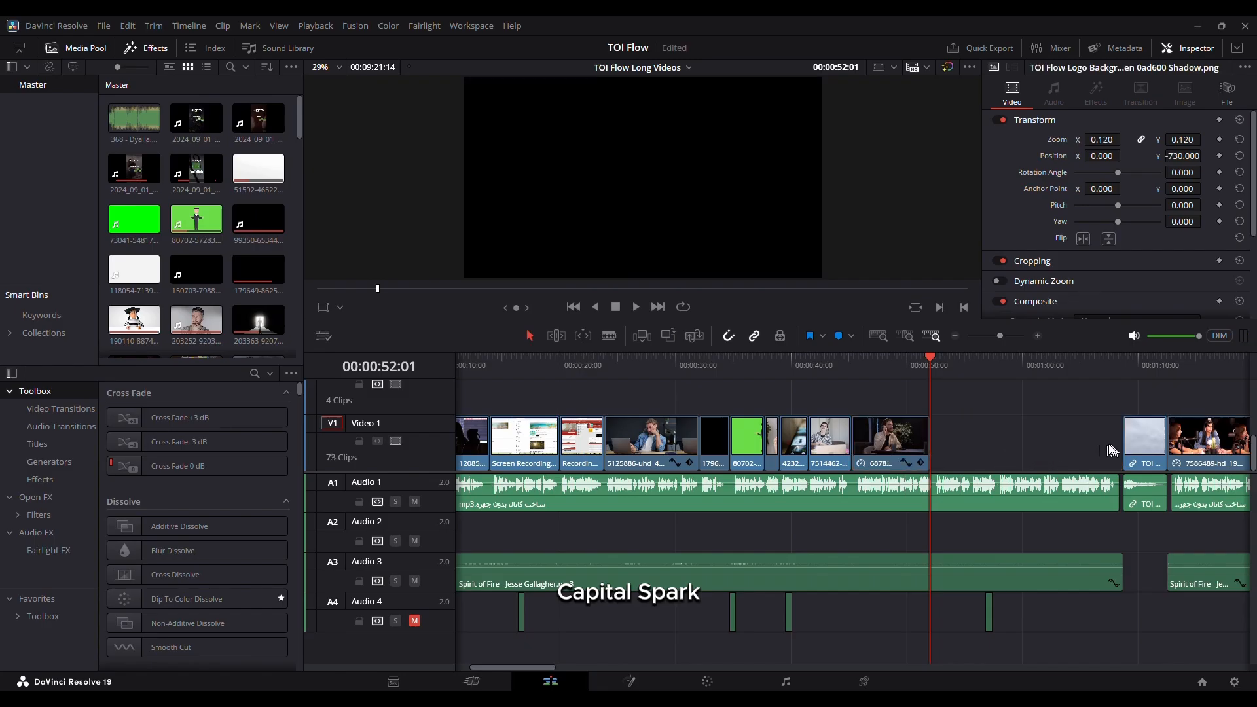
Step: Move the 7586489-hd podcast clip on Video 1 so it starts at the cut at 00:00:52:01
left_click(1215, 441)
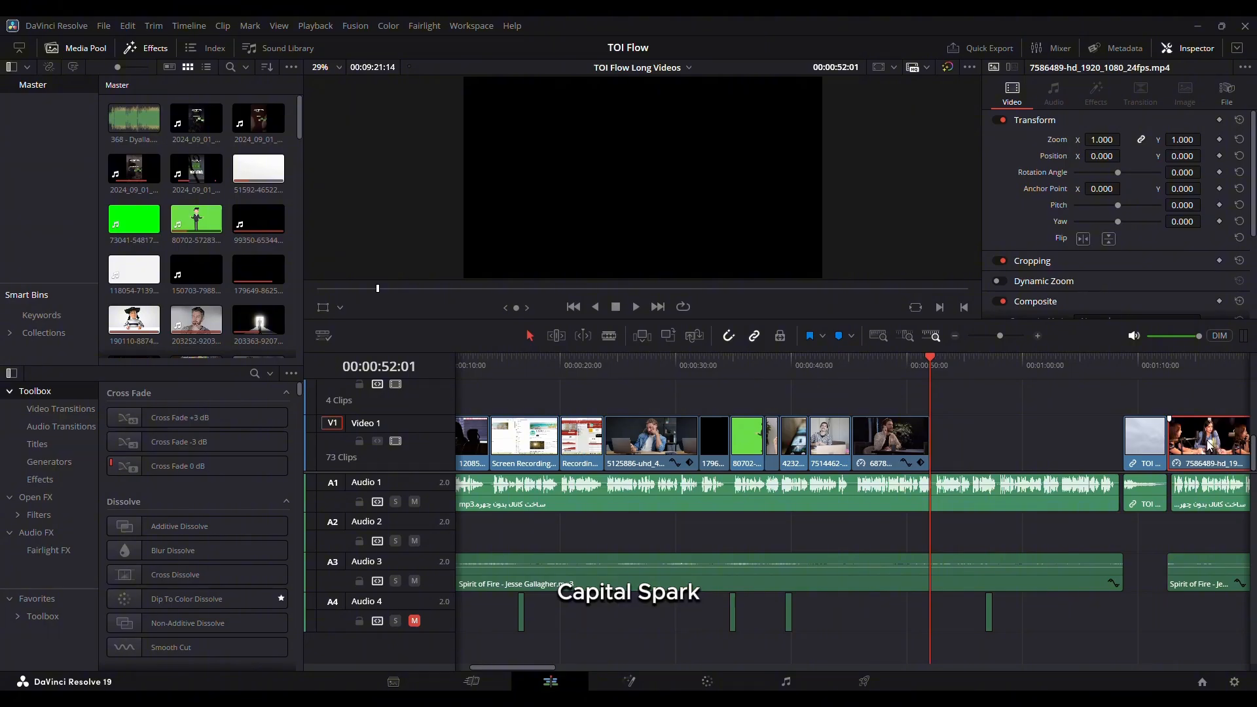
left_click_drag(992, 454, 980, 460)
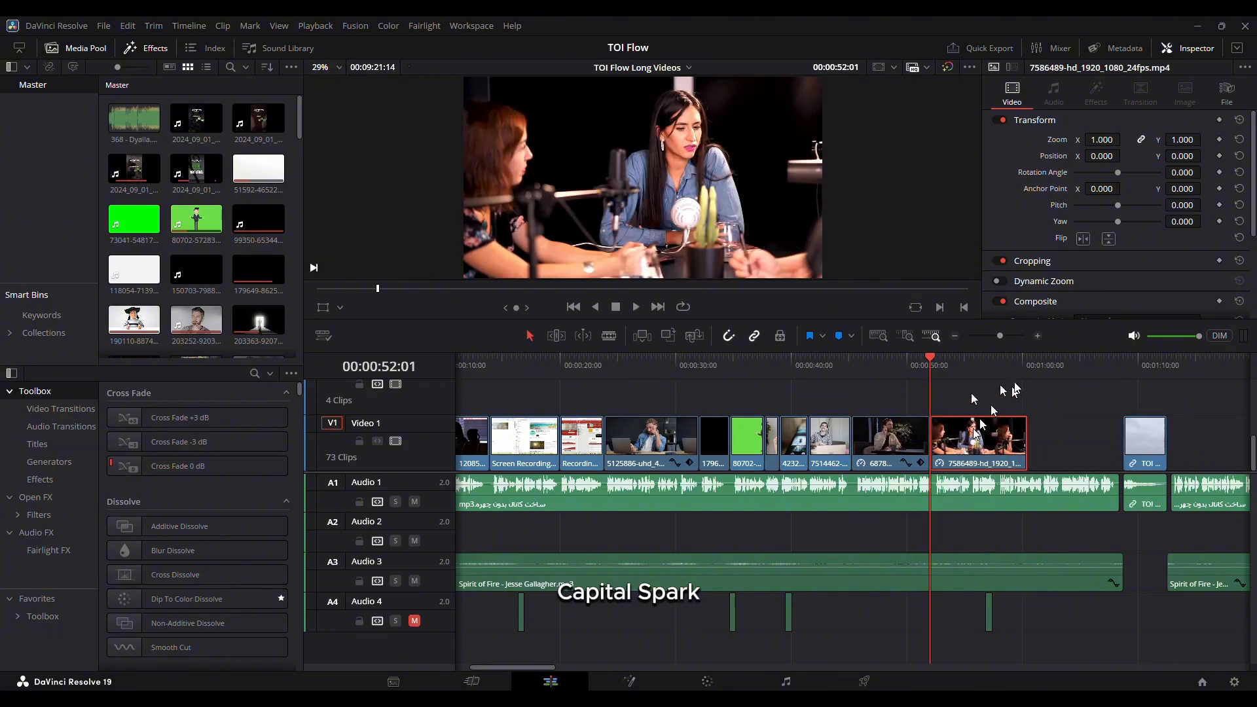
Step: Place the manage-multiple-youtube-channels-1.png clip directly after the podcast clip on Video 1, trimming its end to the start of the TOI Flow clip
scroll(918, 472, "right", 5)
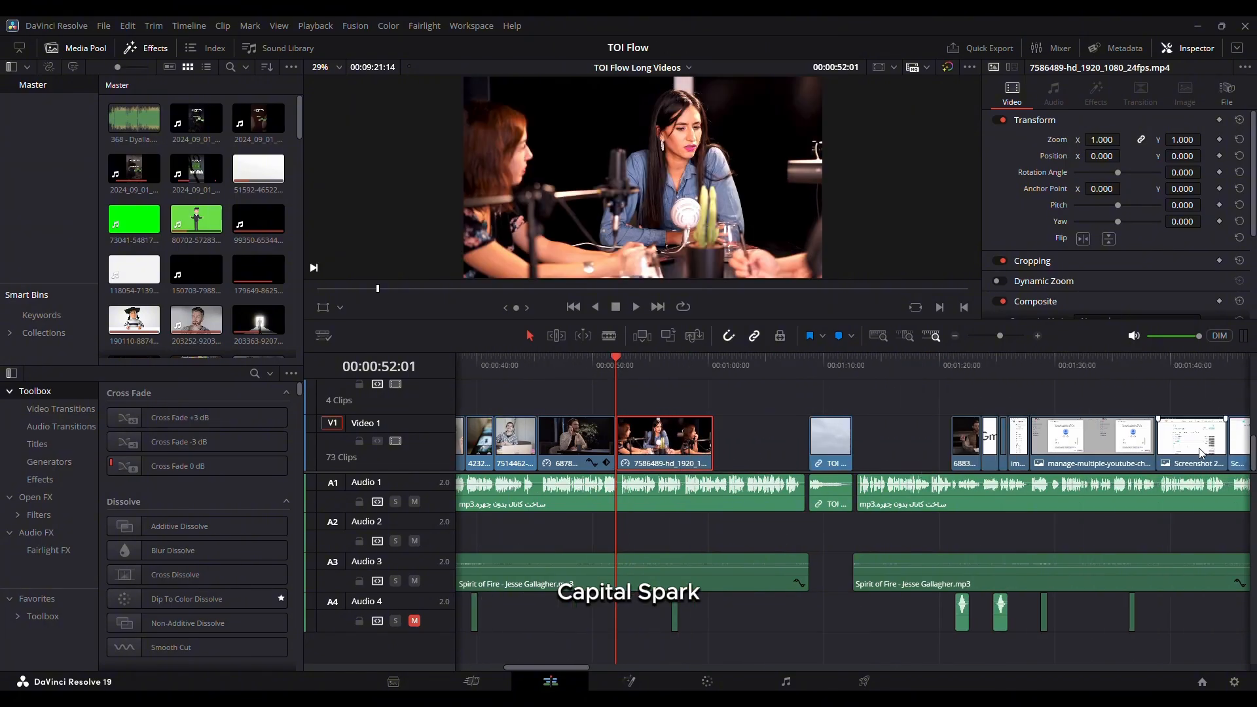
left_click_drag(1083, 454, 857, 451)
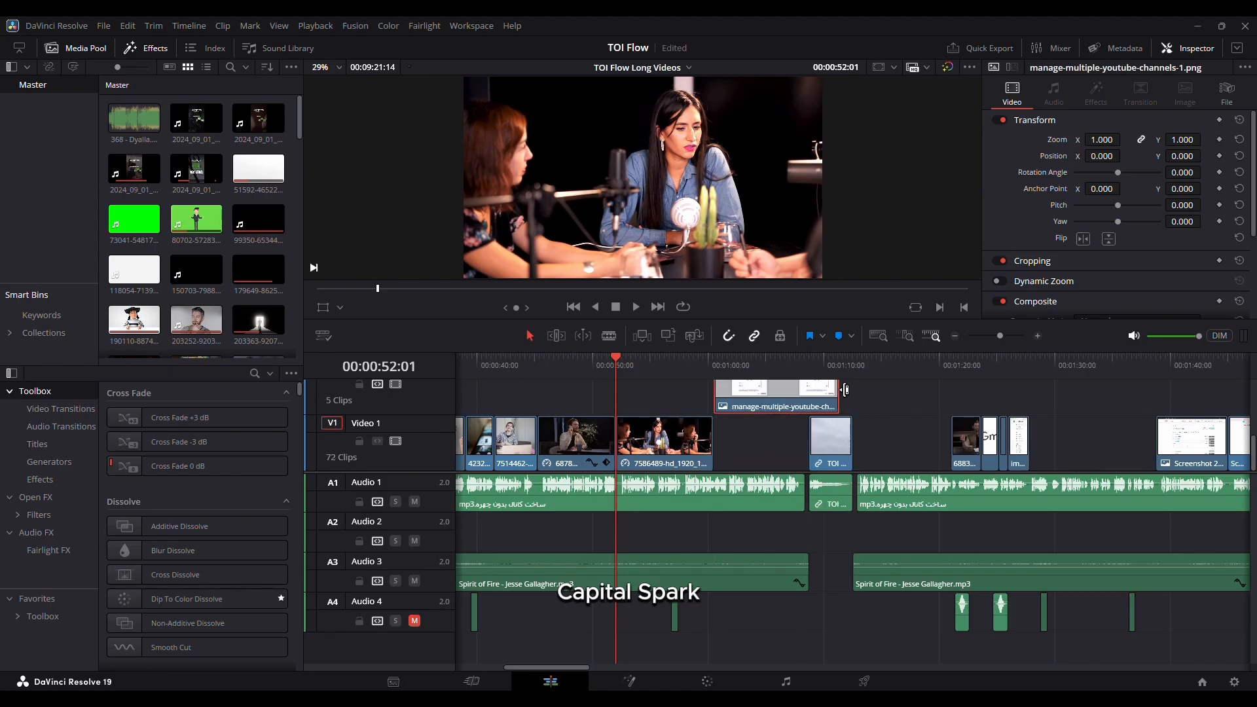
left_click_drag(845, 390, 813, 394)
left_click_drag(794, 410, 791, 447)
Step: Check the rearranged clips on Video 1 and preview the YouTube channels image at 00:01:04:23
scroll(745, 456, "up", 2)
scroll(879, 457, "down", 4)
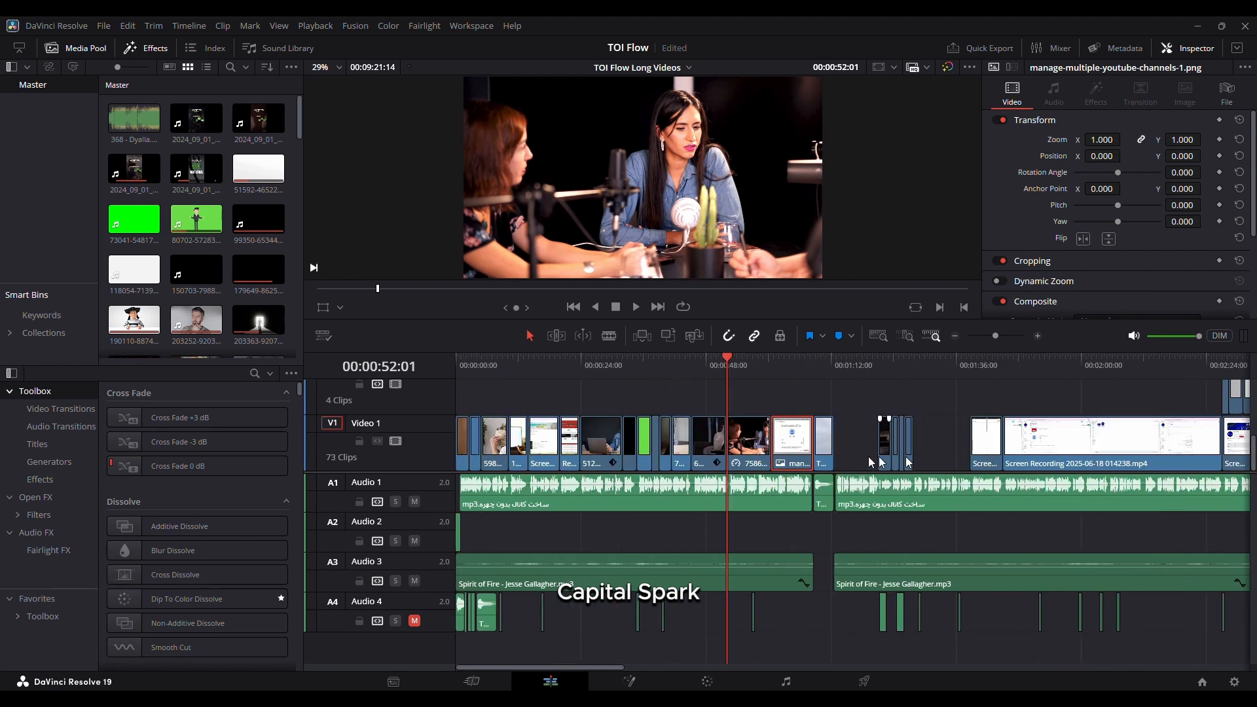
scroll(830, 448, "up", 2)
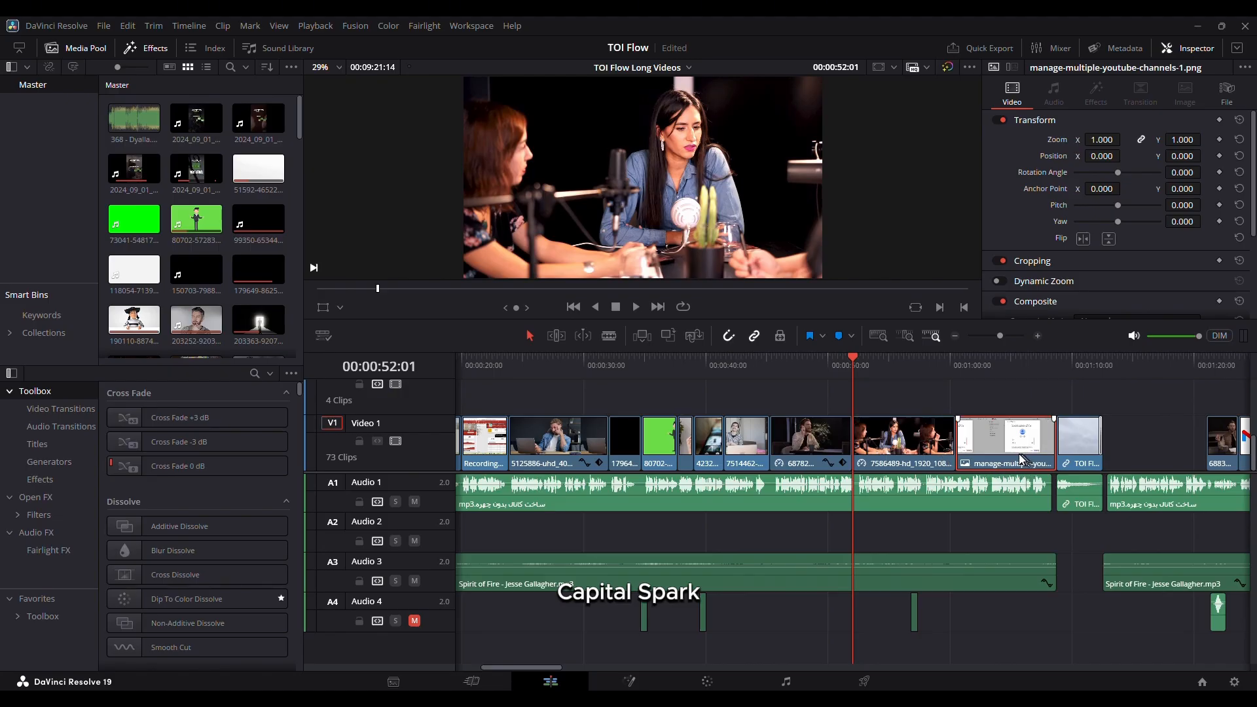
left_click(1010, 367)
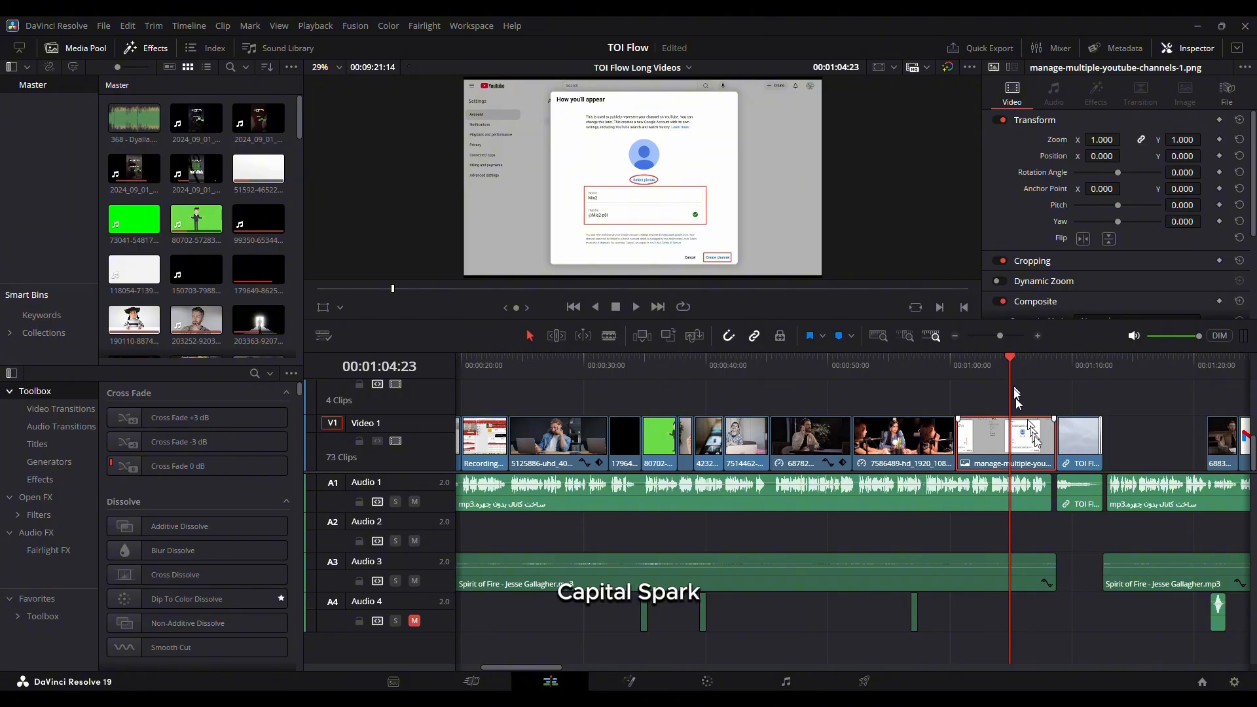
scroll(1043, 457, "up", 6)
scroll(1042, 460, "down", 5)
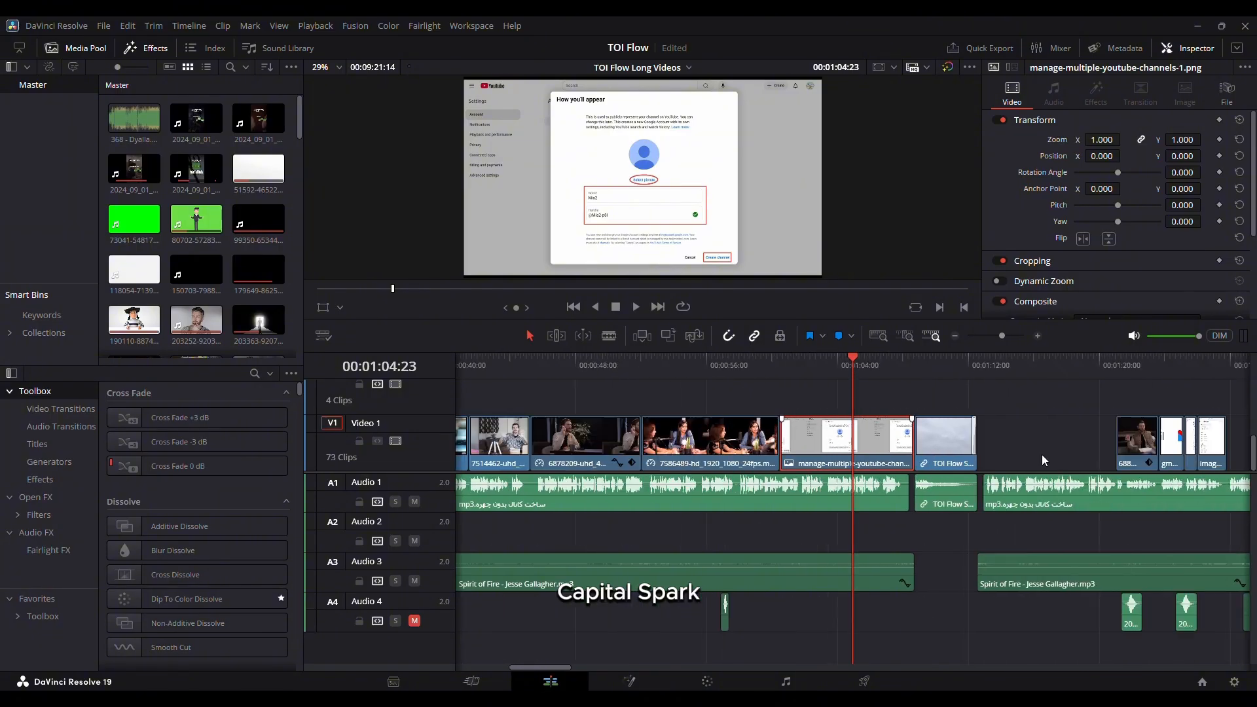
Step: Delete the 6892731-uhd_4096_2160_25fps.mp4 clip on Video 1 and extend the following screen recording's start to fill the gap
left_click(746, 369)
scroll(736, 408, "down", 4)
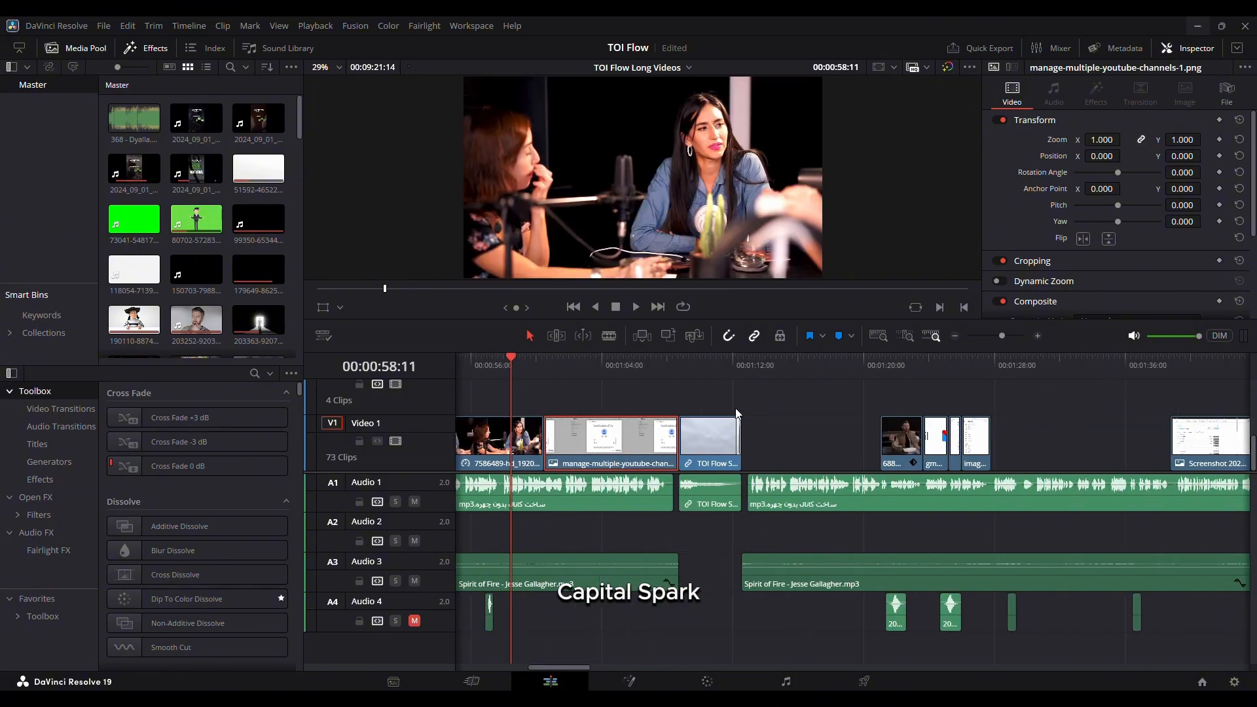
scroll(736, 413, "right", 10)
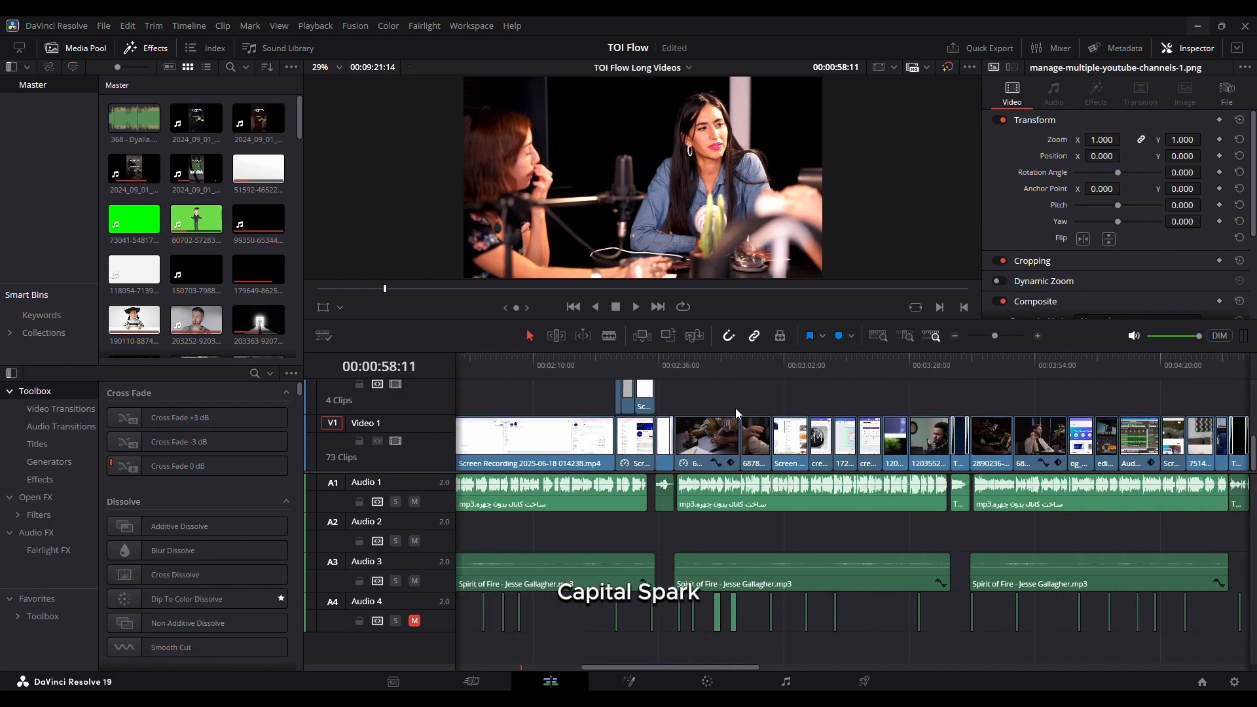
scroll(736, 412, "right", 6)
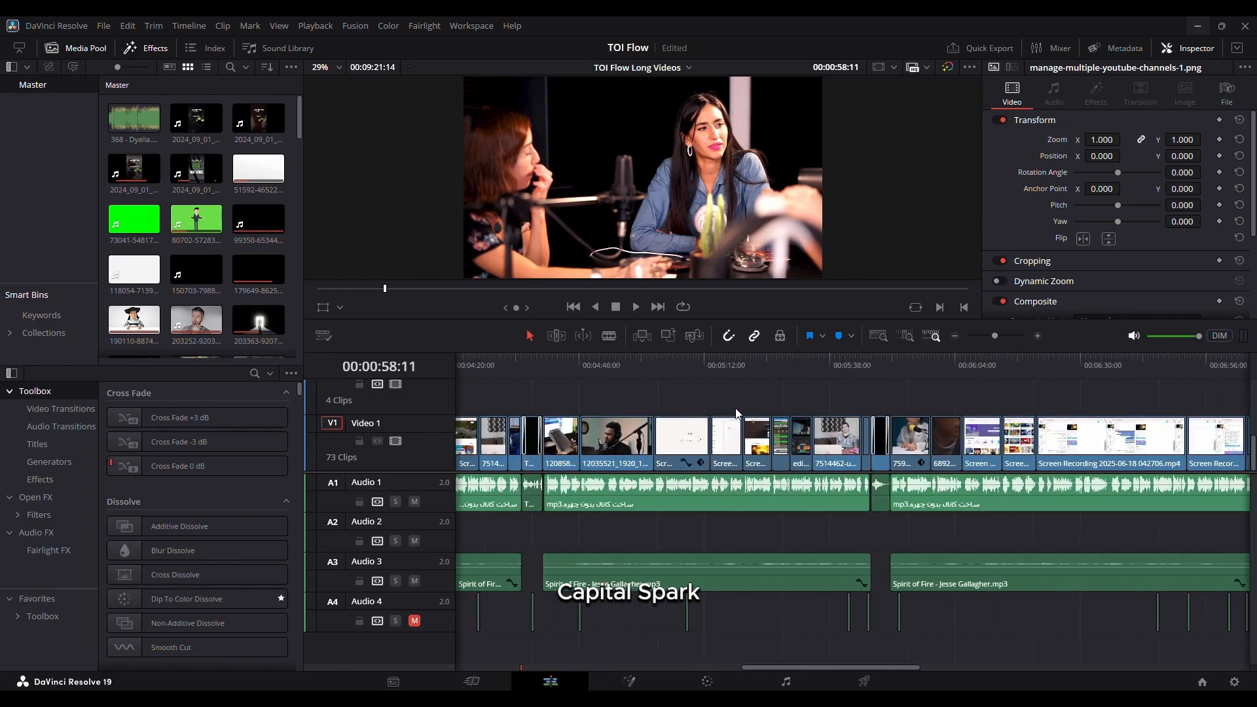
left_click(786, 433)
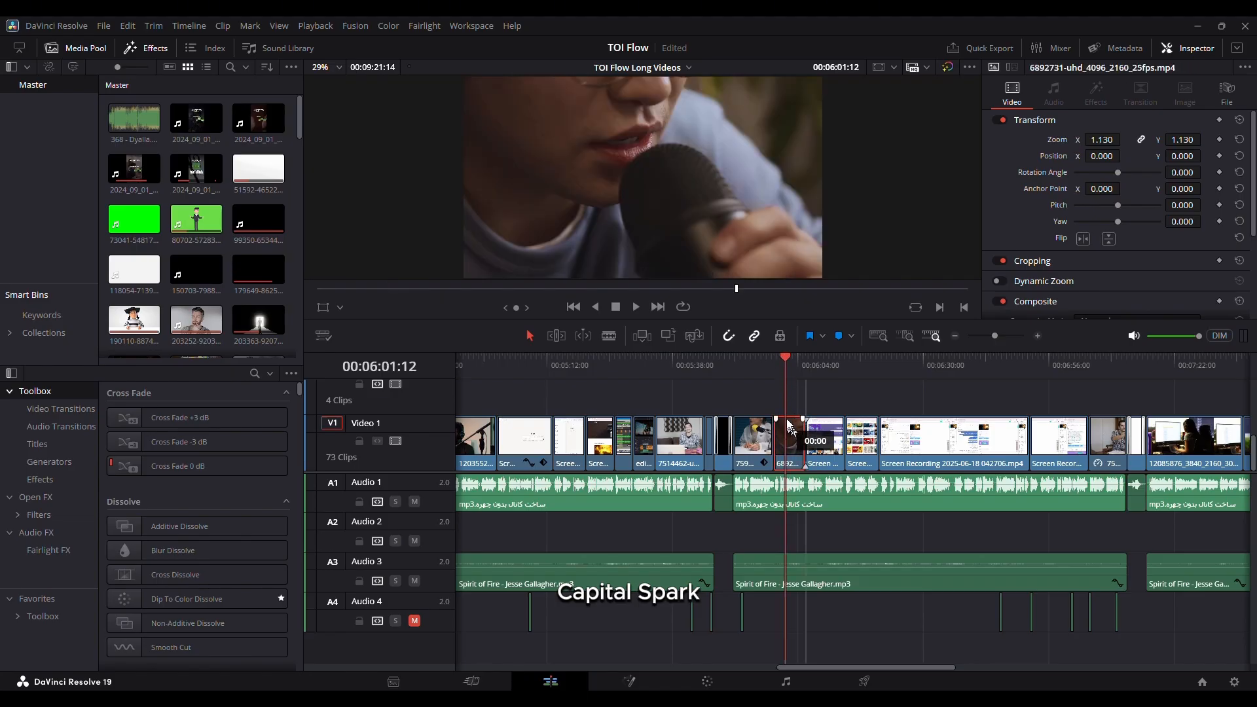
left_click_drag(787, 427, 789, 406)
key("Delete")
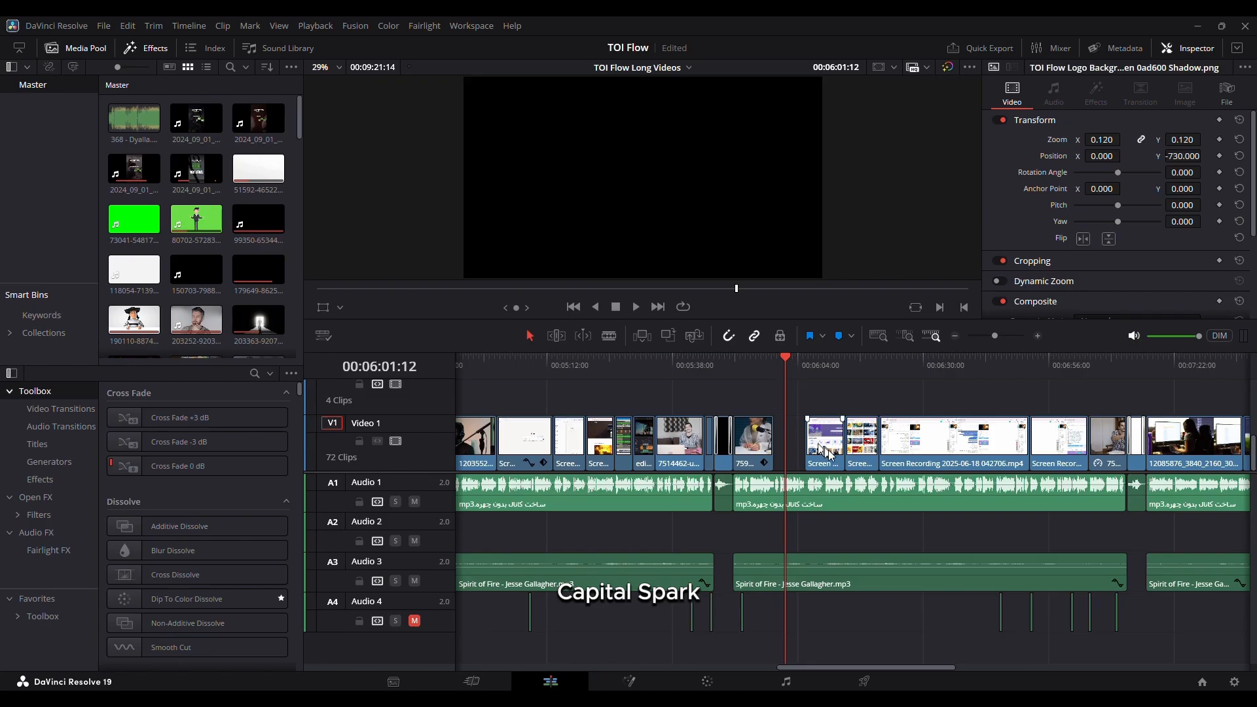
mouse_move(824, 450)
left_mouse_down()
mouse_move(792, 454)
mouse_move(841, 460)
left_mouse_up()
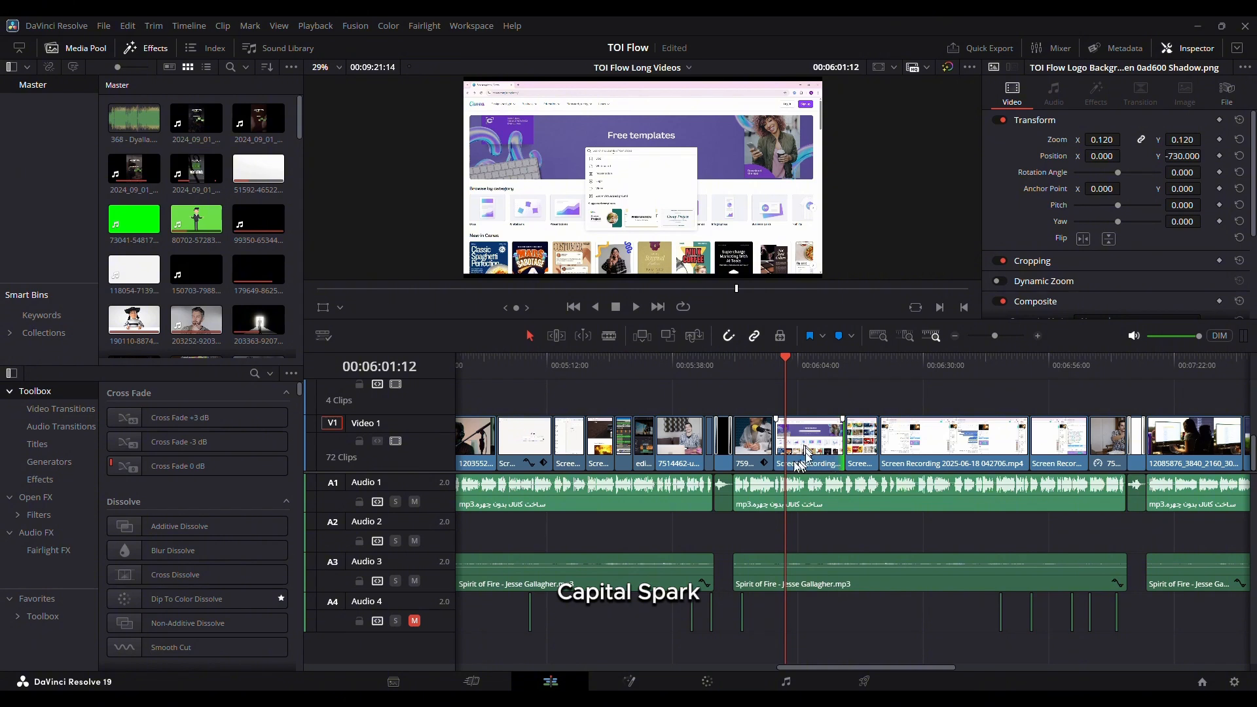
Step: Split the Spirit of Fire music clip on Audio 3 at 00:06:01:12
left_click(801, 494)
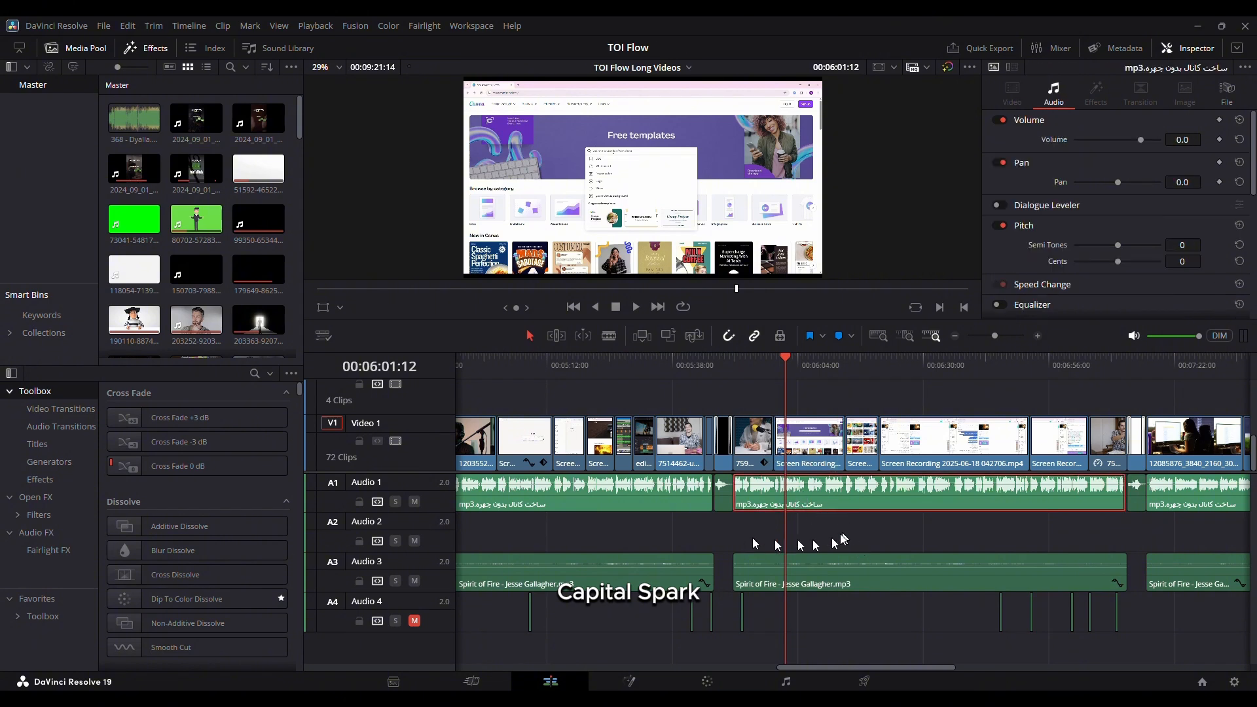
left_click(789, 573)
key("ctrl+b")
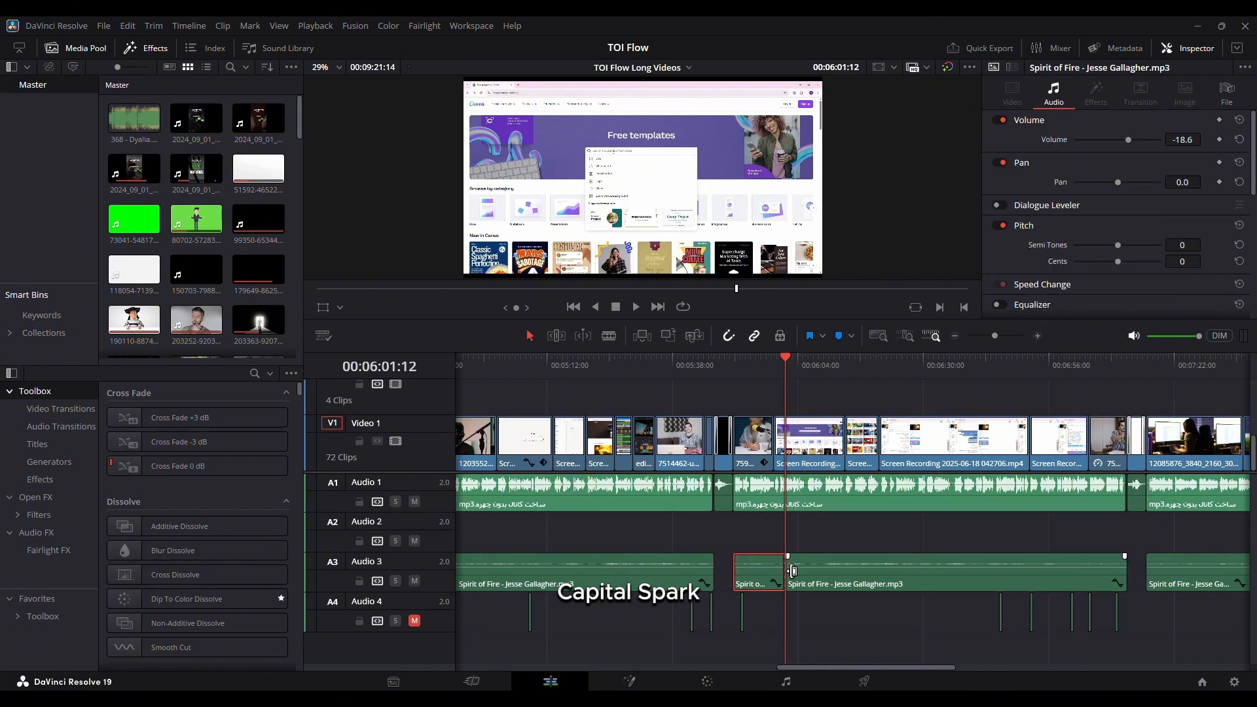
left_click(792, 568)
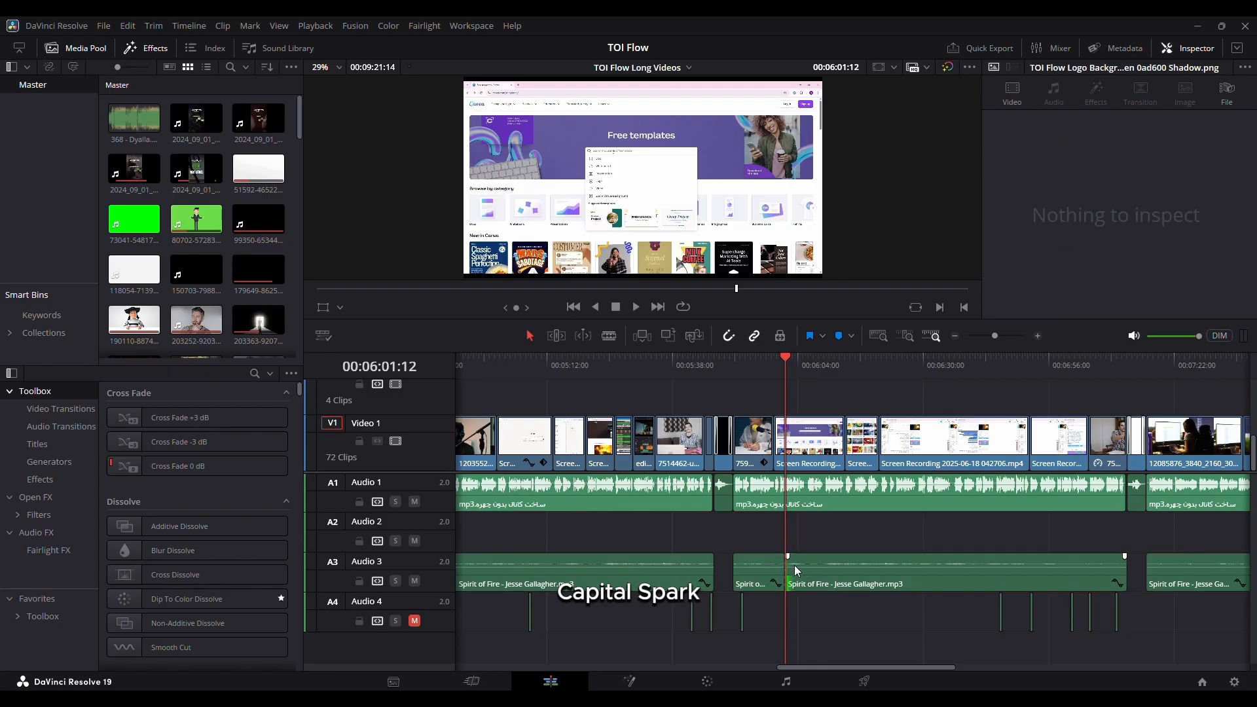
key("Up")
key("Down")
left_click(776, 583)
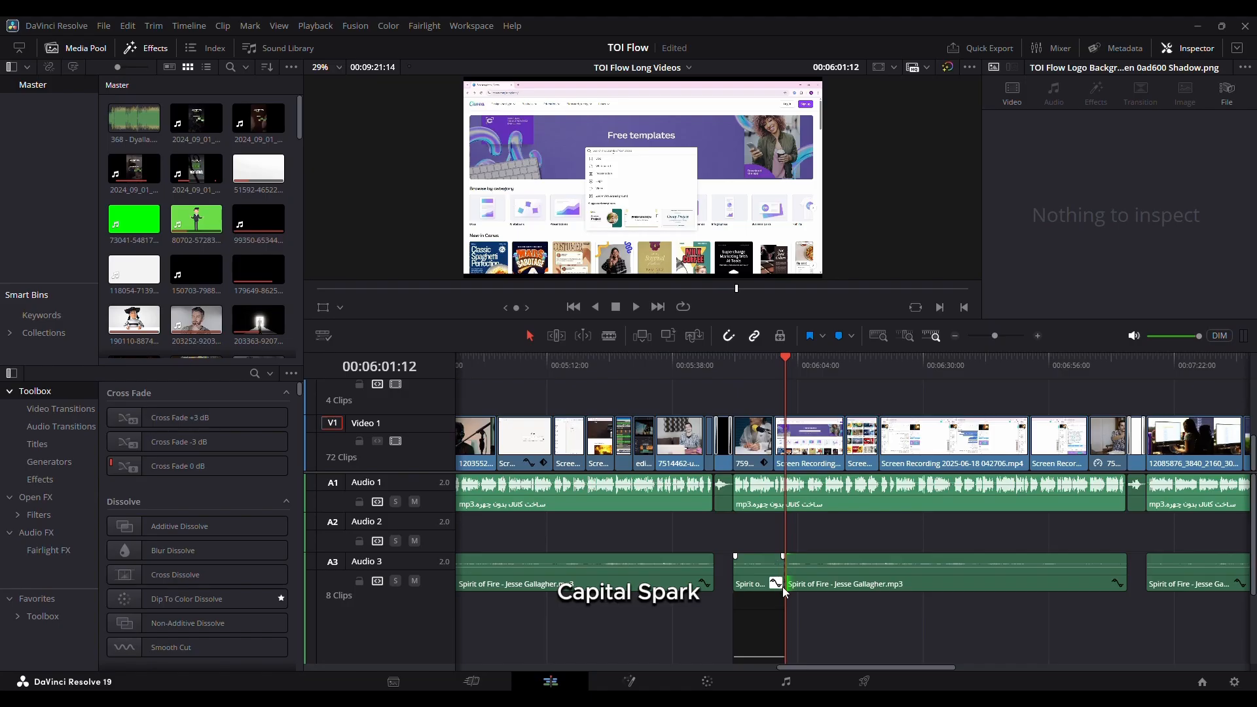
left_click(776, 583)
left_click(775, 583)
left_click(775, 583)
Step: Trim the start of the Spirit of Fire part after the cut to the end of the screen recording above it
left_click(789, 573)
left_click_drag(784, 574, 848, 566)
left_click(780, 579)
left_click(803, 582)
Step: Review the remaining clips on the timeline, previewing the footage at several points from 00:06:41:15 to 00:09:07:23
scroll(814, 512, "down", 5)
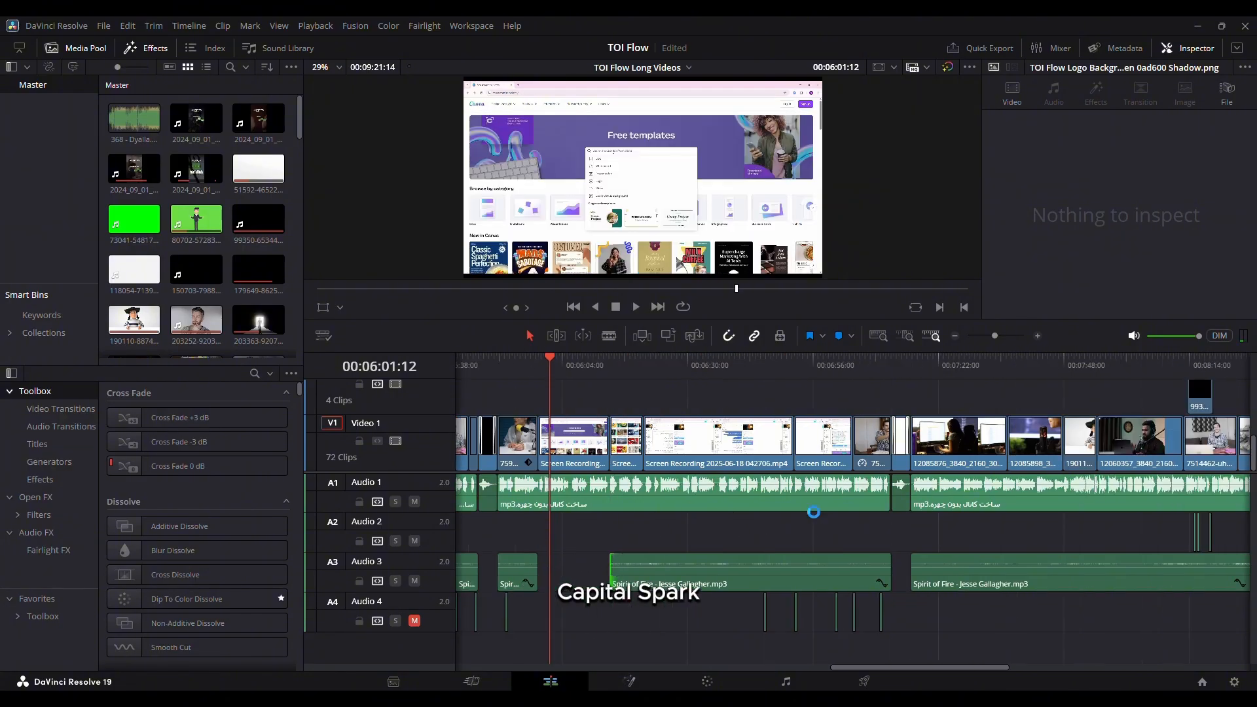
scroll(814, 512, "down", 2)
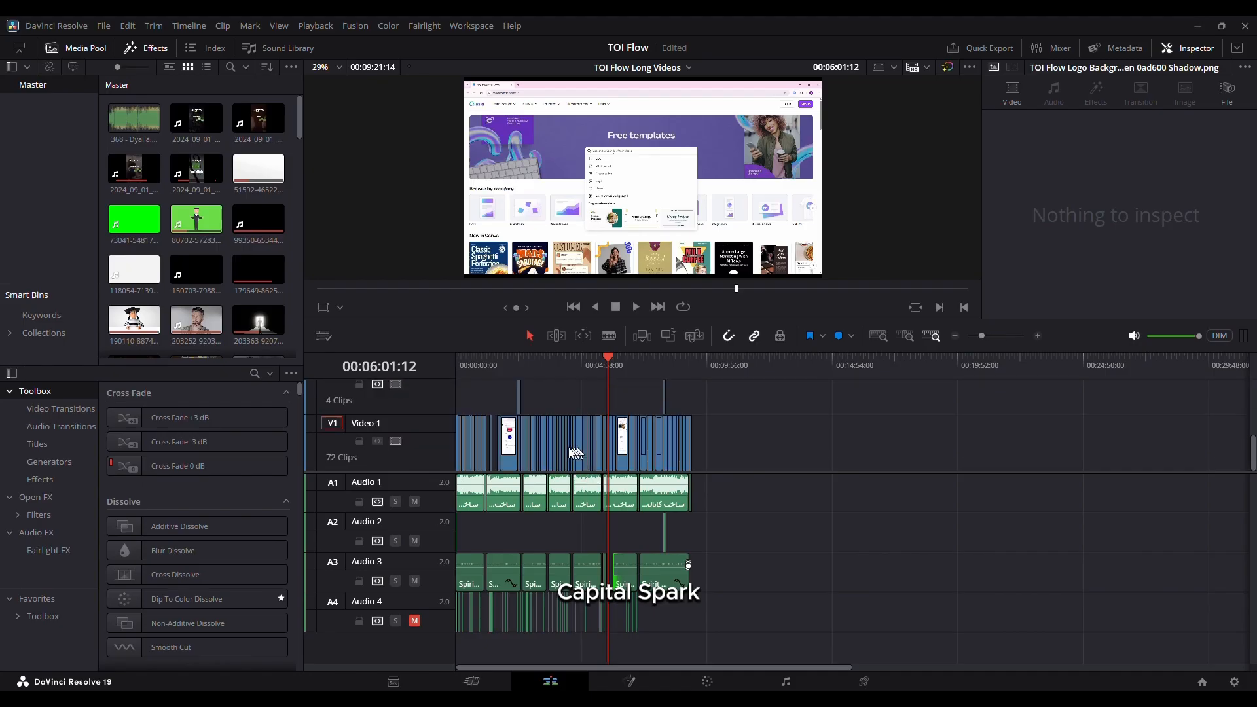
scroll(549, 437, "up", 3)
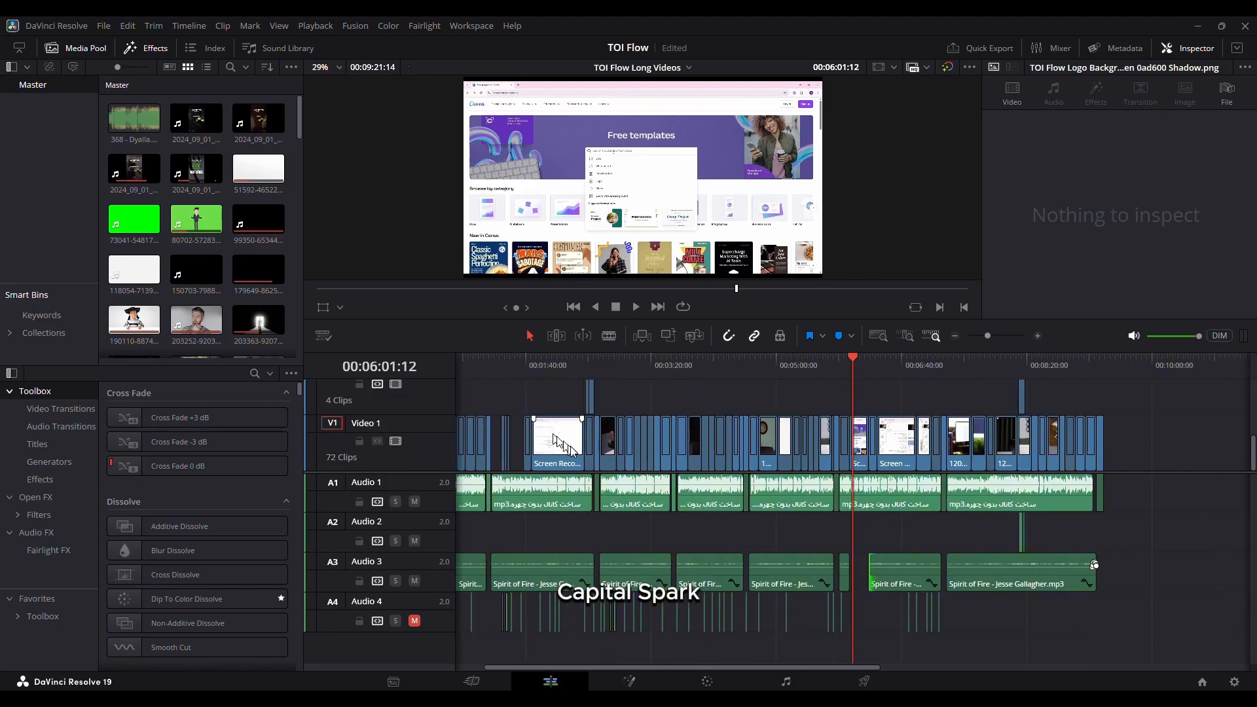
scroll(562, 442, "up", 1)
left_click(930, 367)
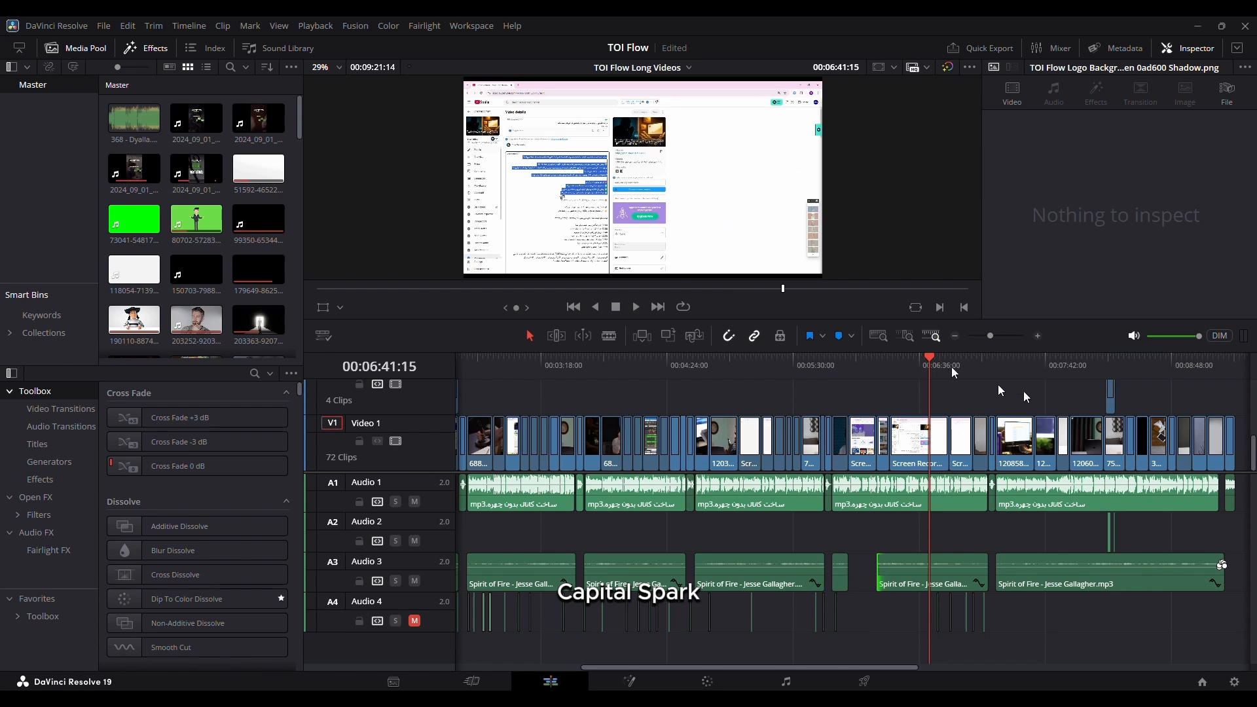
scroll(1073, 457, "right", 1)
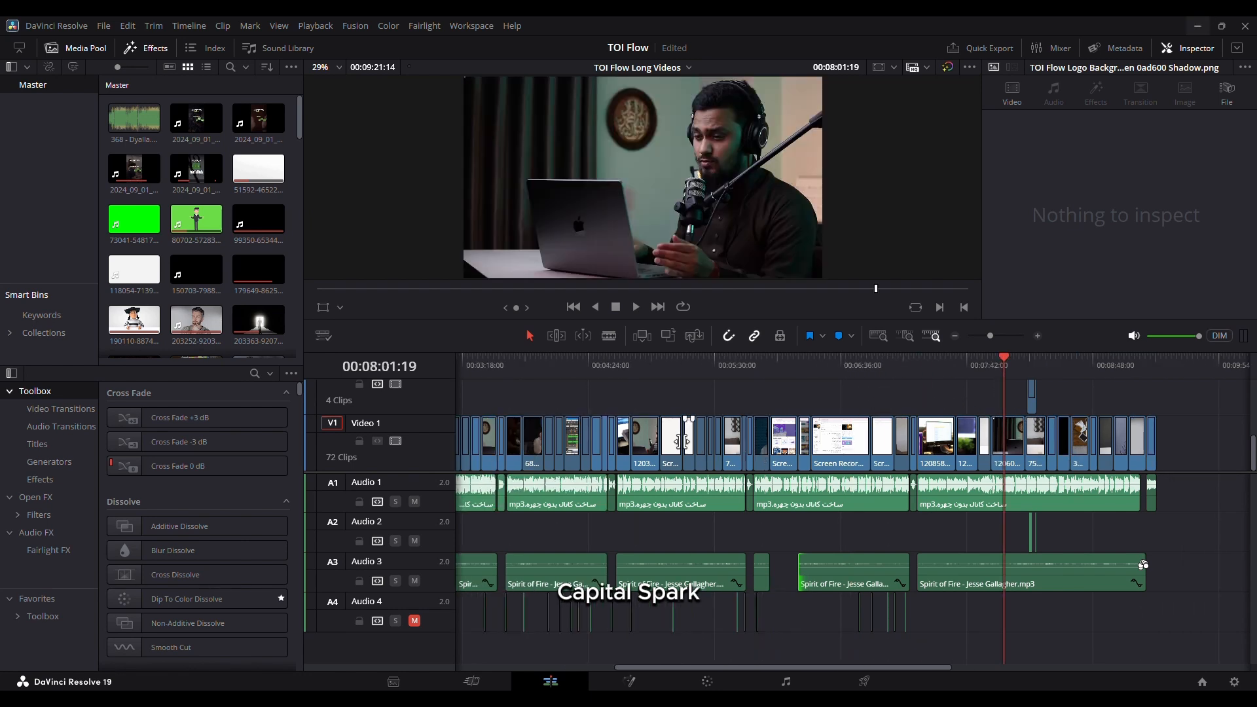
left_click(1080, 367)
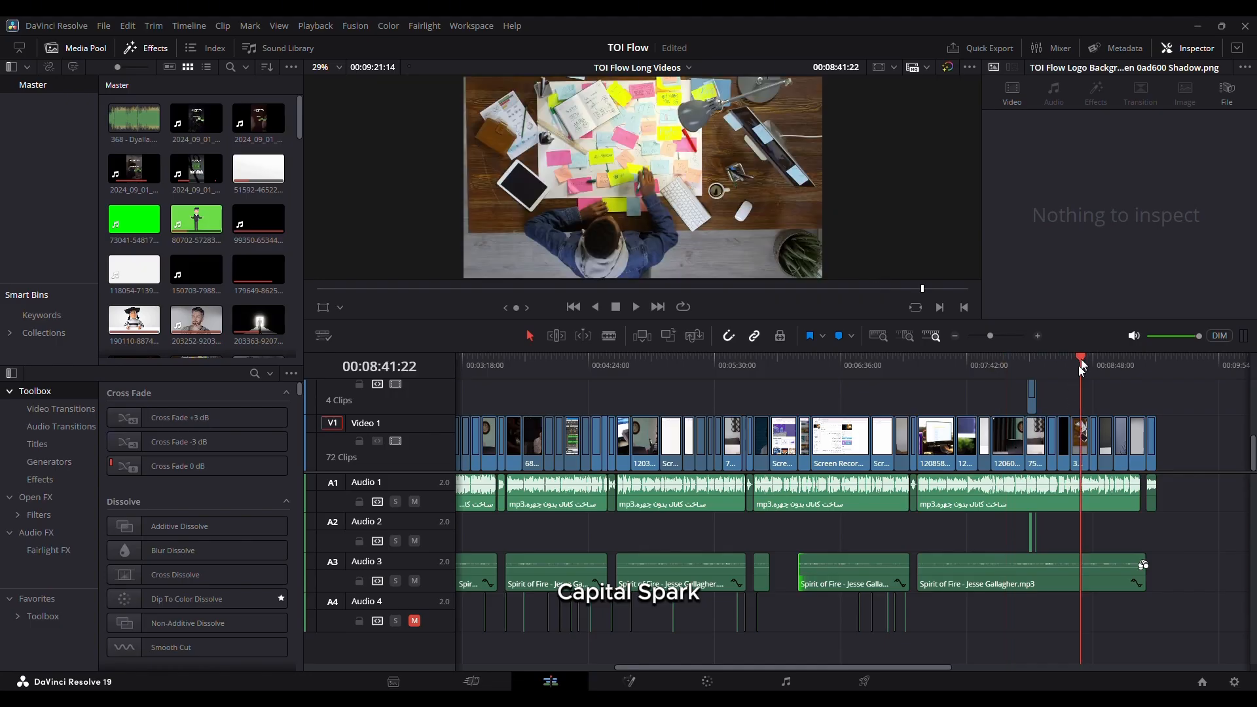
key("space")
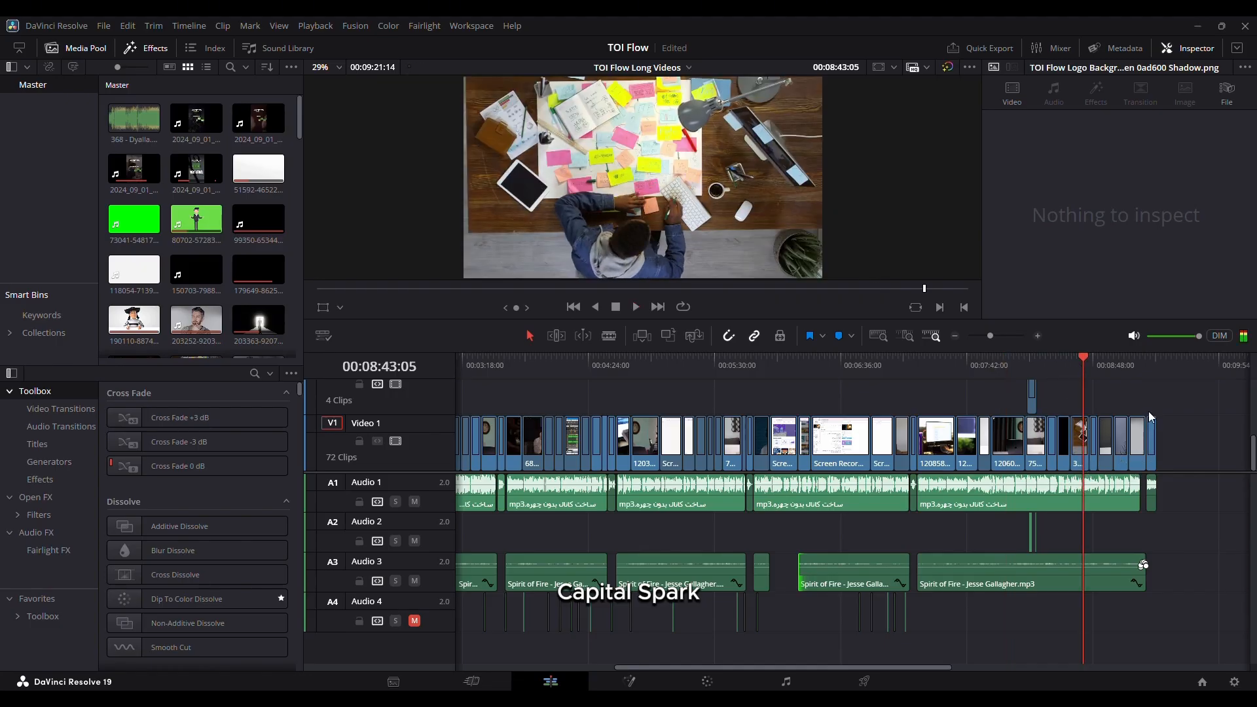
left_click(1115, 367)
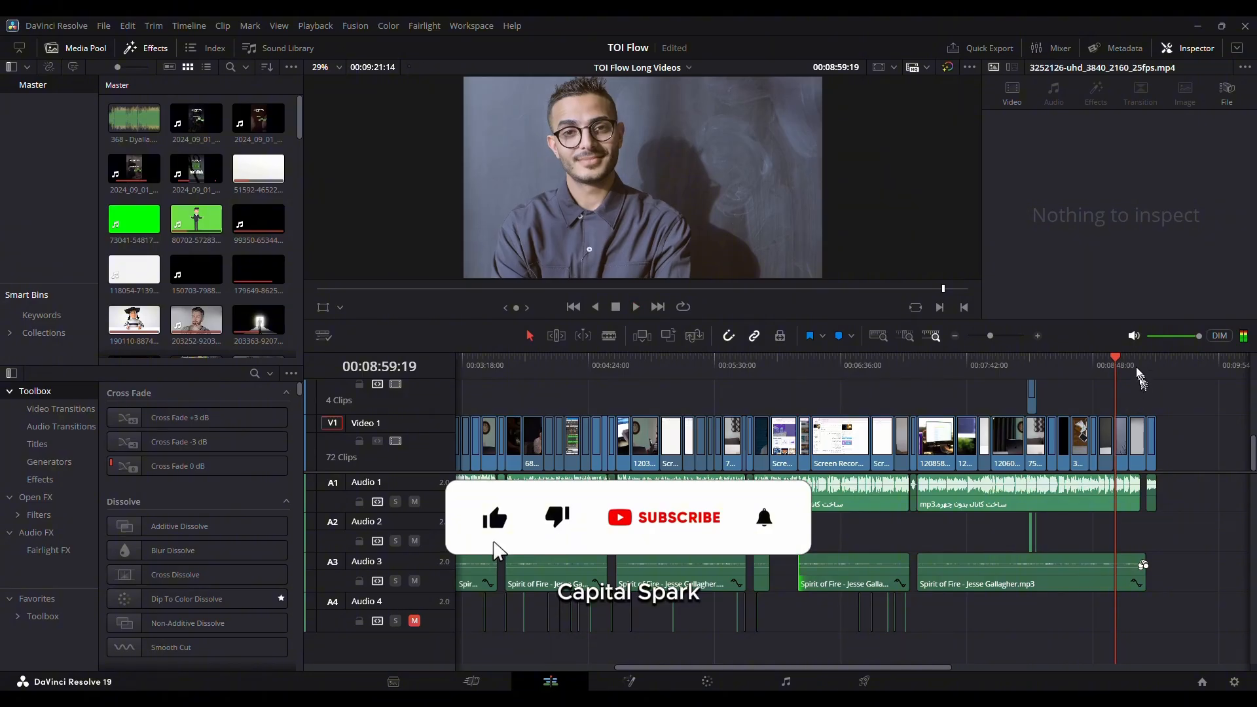
left_click(1132, 366)
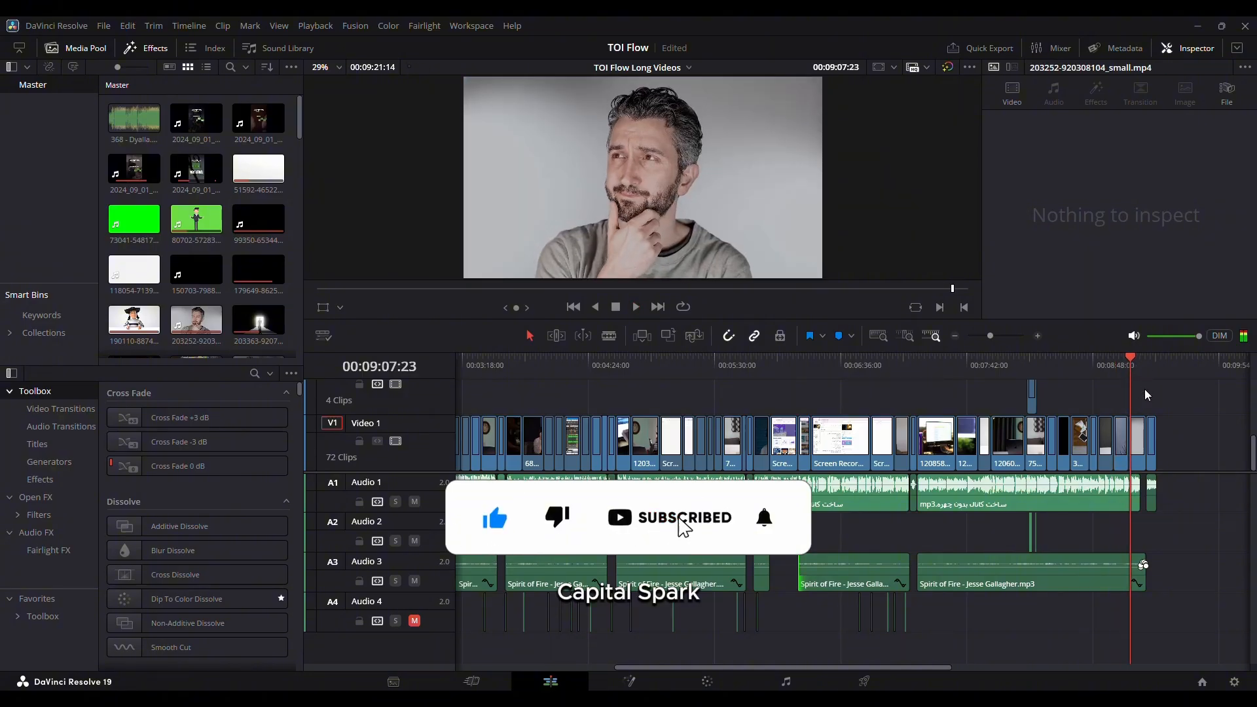
Step: Examine the volume keyframes at the end of the last Spirit of Fire clip on Audio 3
scroll(1120, 605, "left", 5)
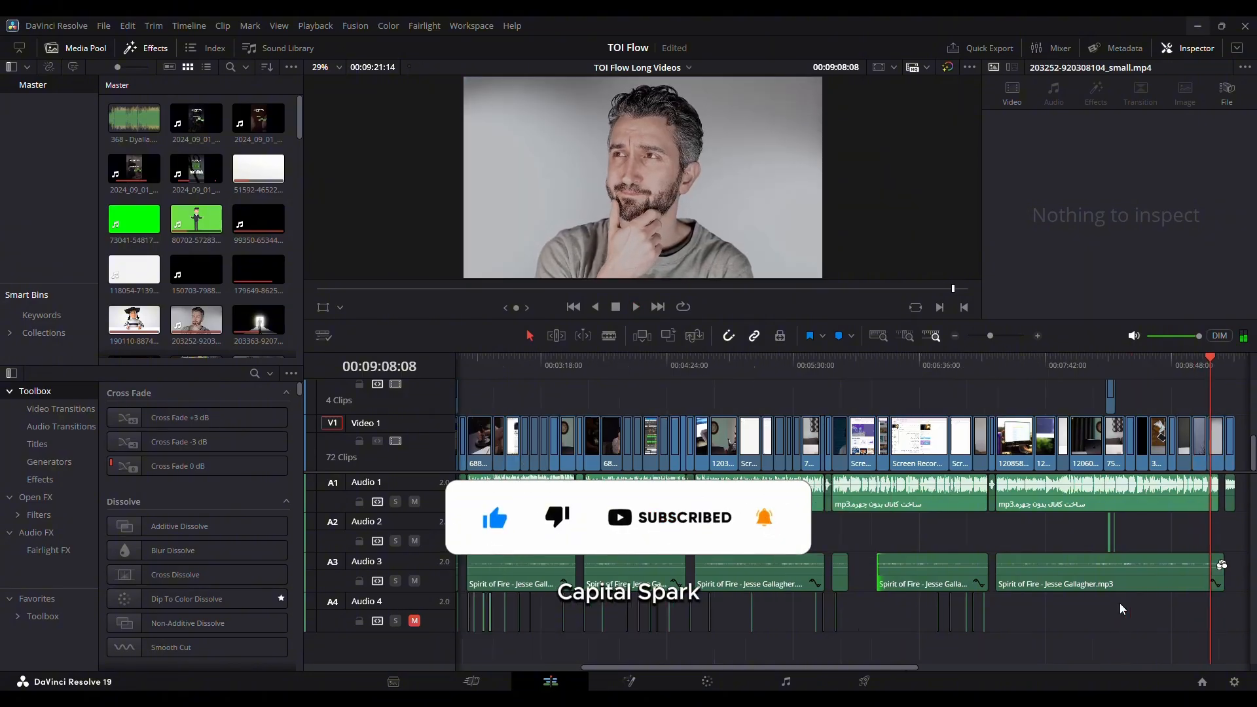
scroll(1119, 603, "up", 8)
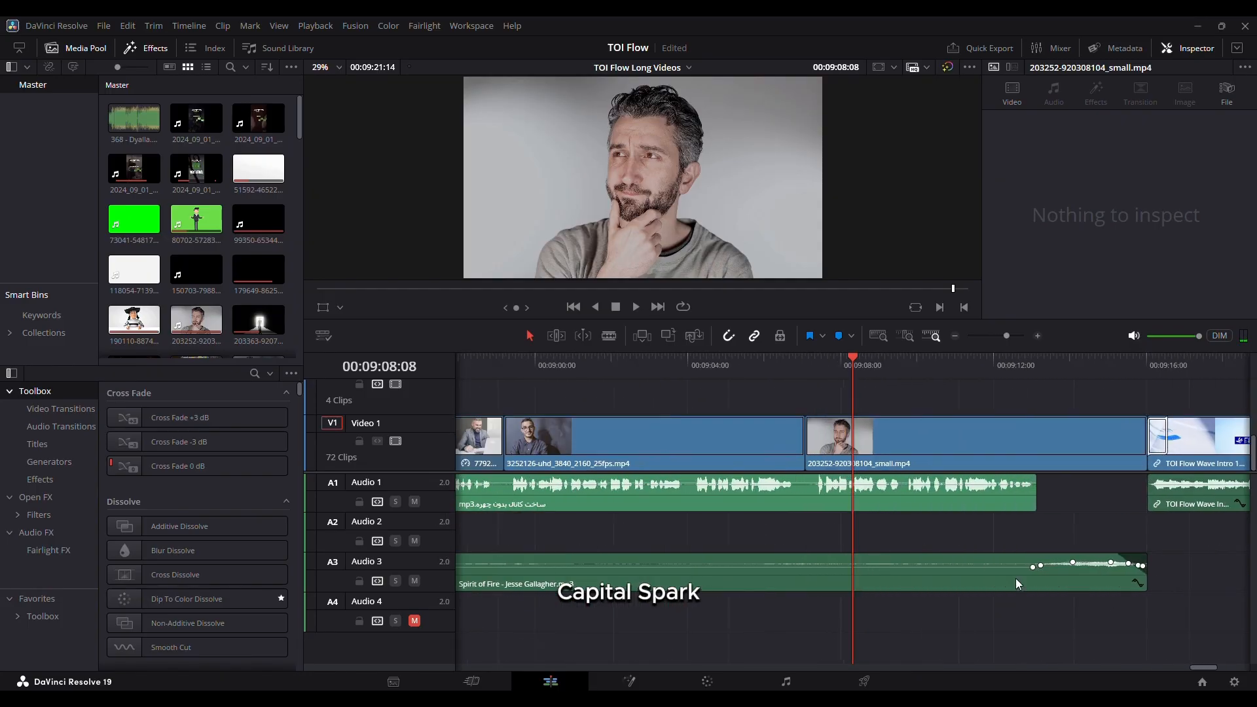
left_click(1041, 580)
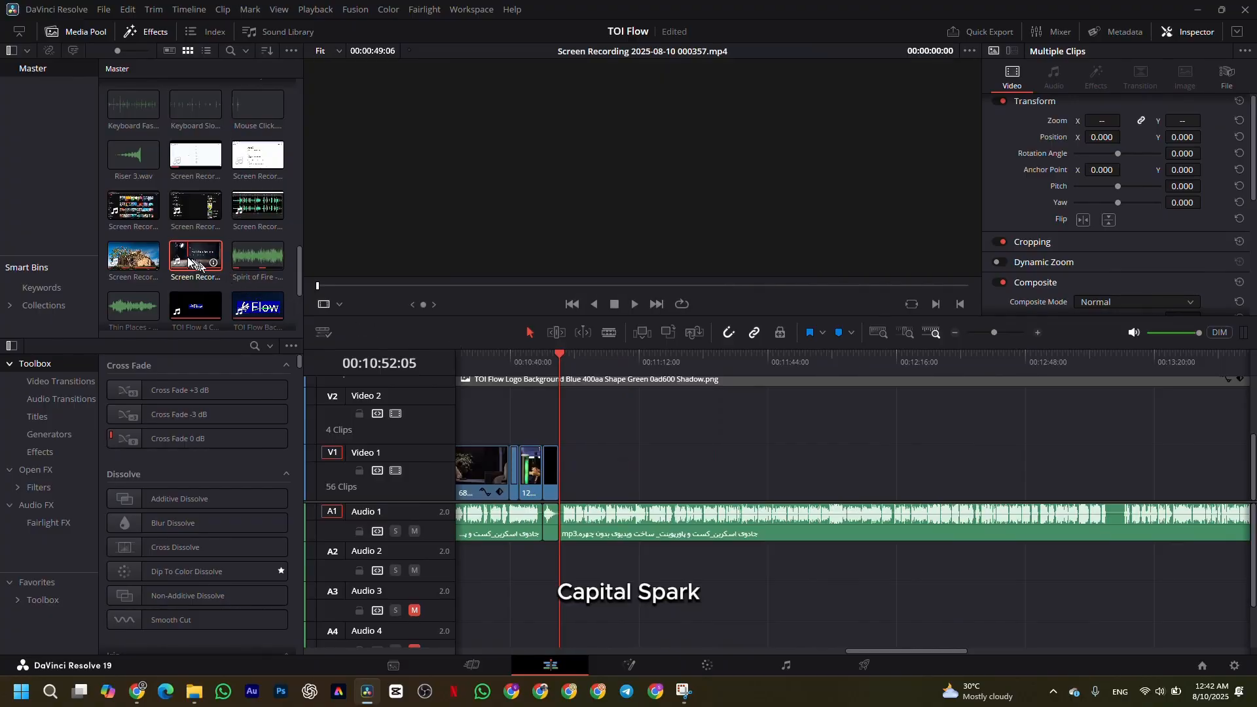
Step: Place the Screen Recording 2025-08-10 000357.mp4 clip on Video 1 at 00:10:52:05 and remove its own audio
left_click_drag(195, 255, 623, 465)
right_click(702, 414)
left_click(728, 507)
left_click(786, 635)
left_click(733, 576)
key("Delete")
scroll(691, 481, "up", 10)
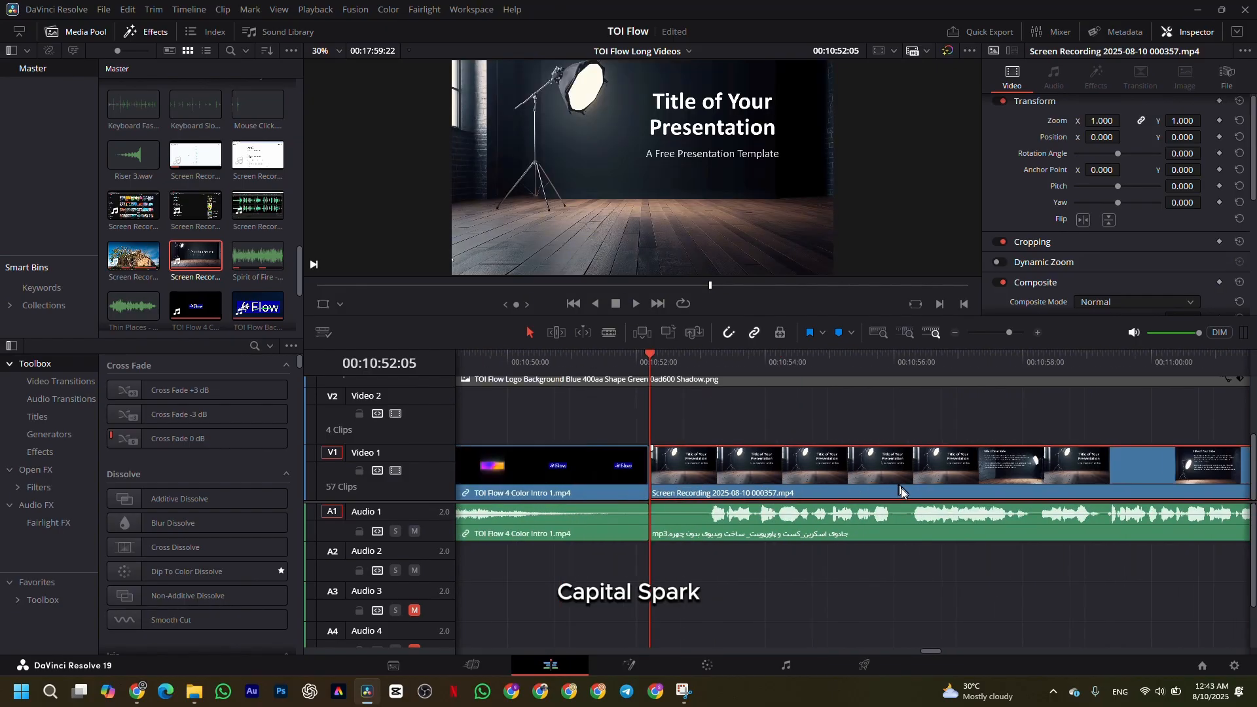
Step: Trim part of the silence from the start of the voice-over clip on Audio 1, keeping its start at 00:10:52:05
left_click(487, 522)
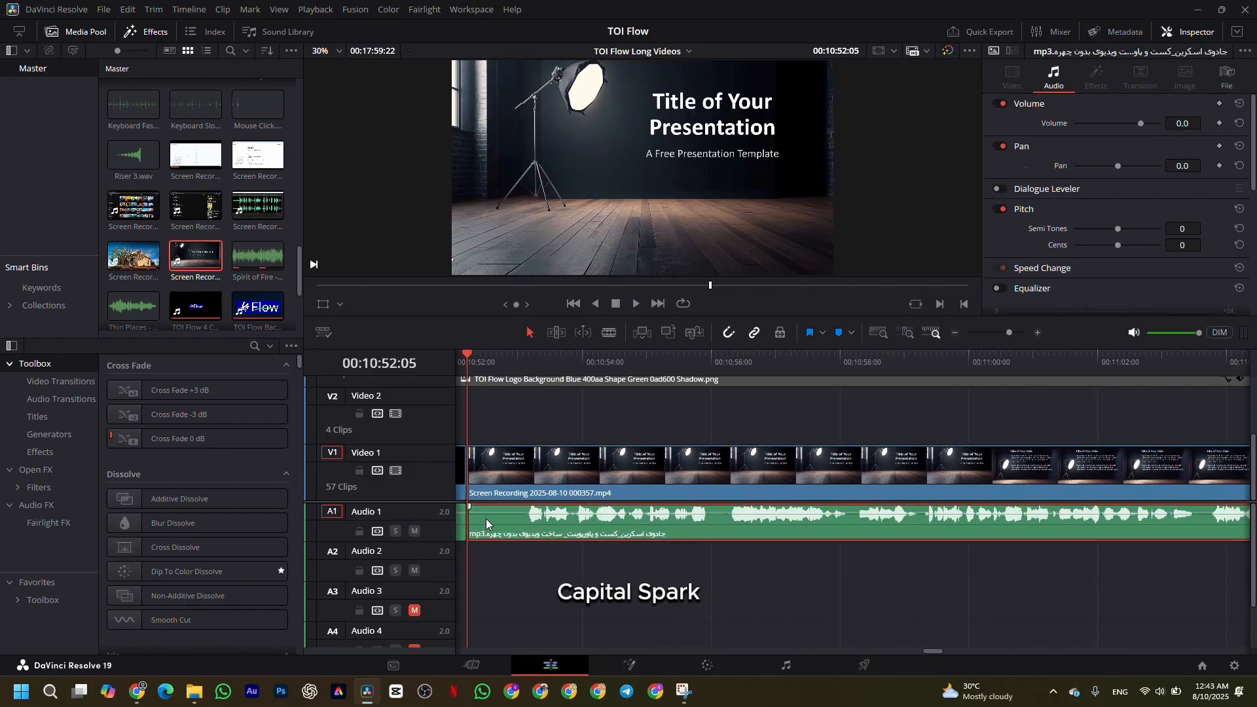
left_click_drag(473, 517, 498, 522)
left_click_drag(503, 477, 514, 480)
left_click(499, 495)
left_click_drag(541, 415, 616, 523)
left_click_drag(624, 522, 590, 521)
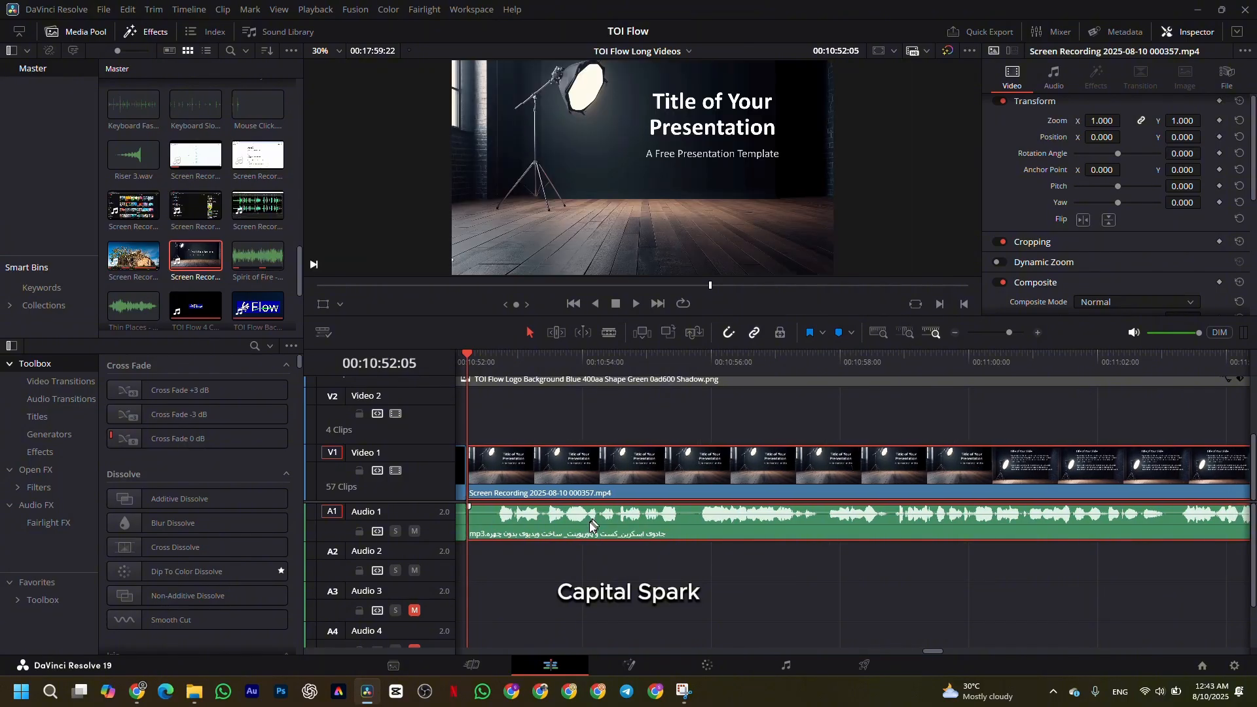
Step: Split the Screen Recording 2025-08-10 000357.mp4 clip on Video 1 at 00:11:14:23, where the "Title of Your Section" slide starts
scroll(587, 522, "down", 3)
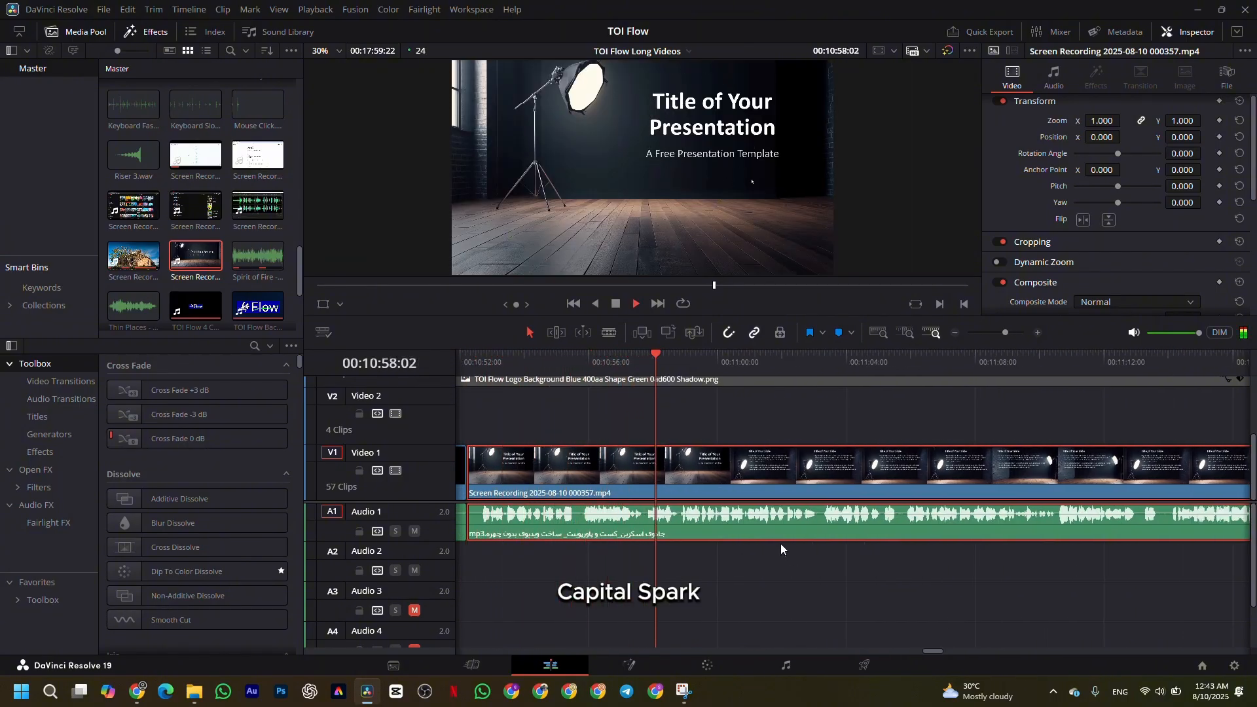
key("space")
scroll(776, 556, "down", 5)
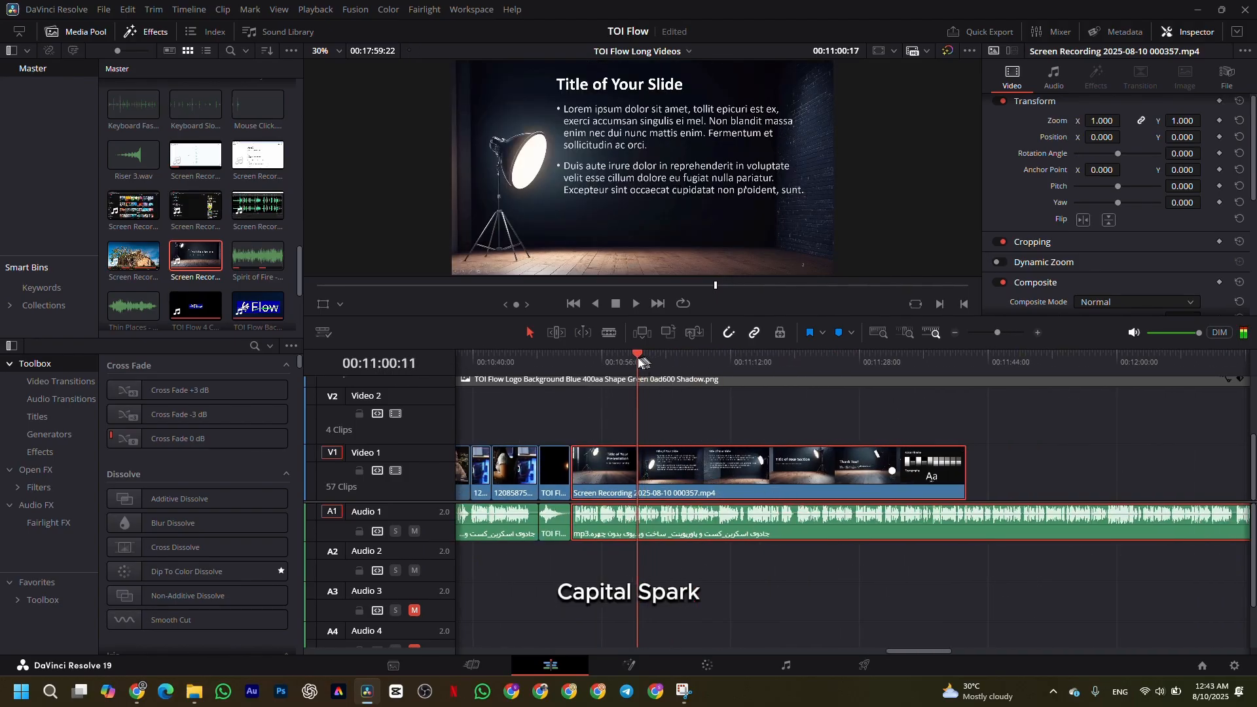
left_click(633, 360)
left_click_drag(676, 411, 754, 409)
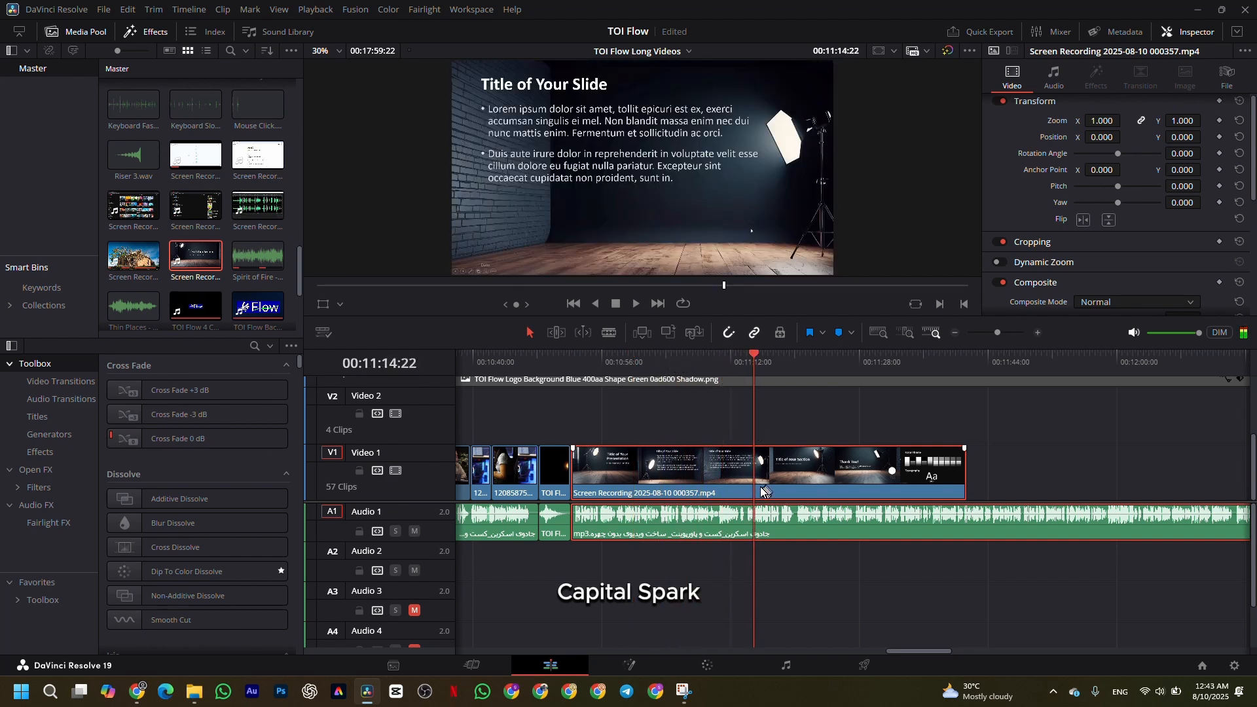
key("ctrl+b")
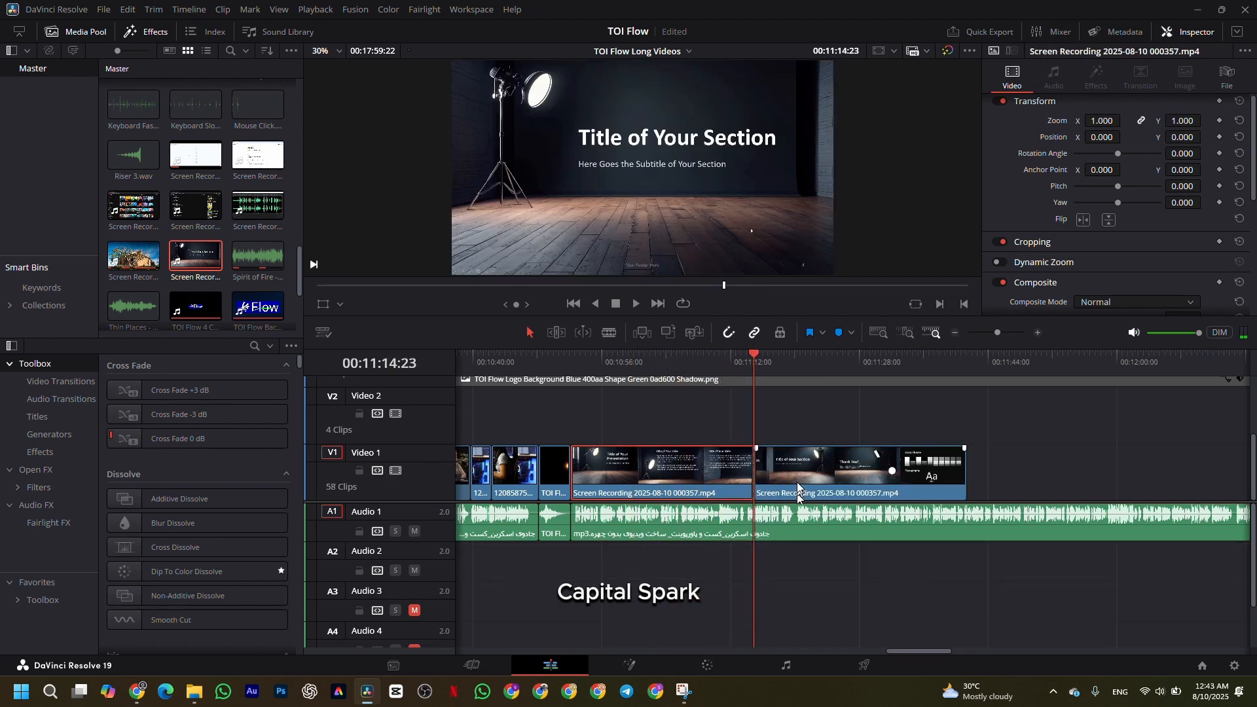
Step: Split the second part of the screen recording on Video 1 at 00:11:19:21, where the first section slide ends
left_click_drag(786, 372, 799, 380)
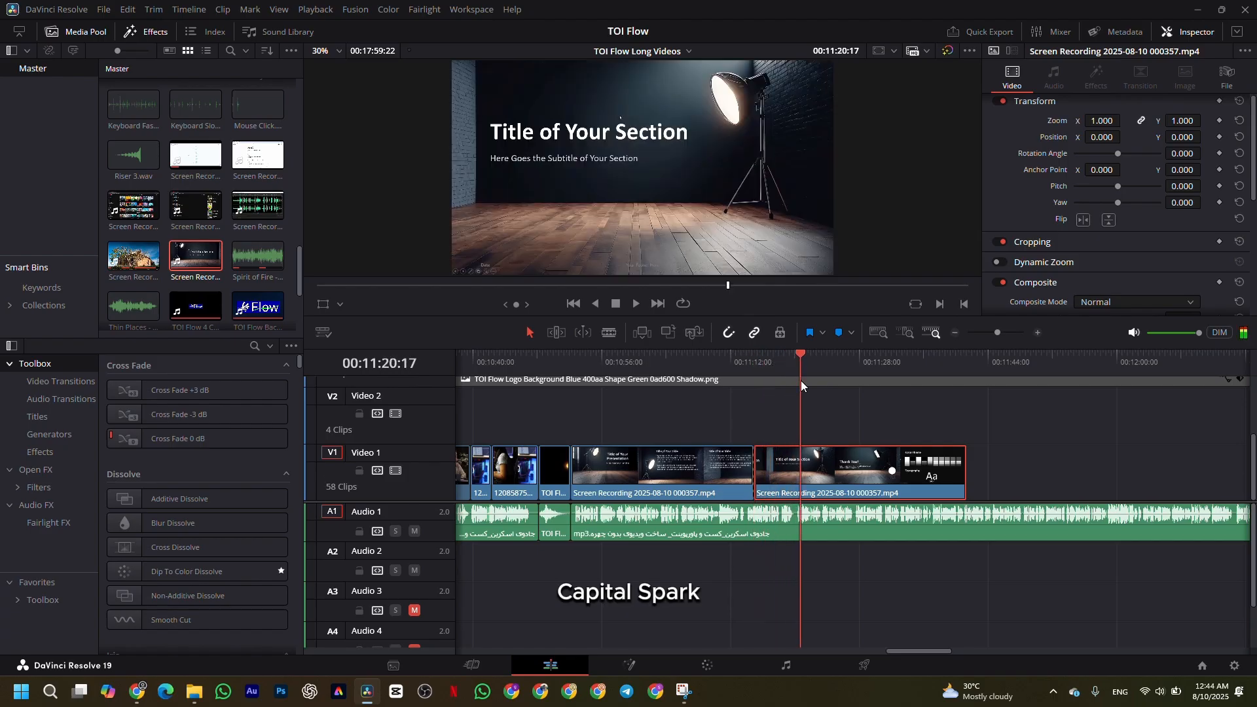
key("Left")
key("Left")
key("Left")
key("Left")
key("Left")
key("Left")
key("Left")
key("Left")
key("Left")
key("Left")
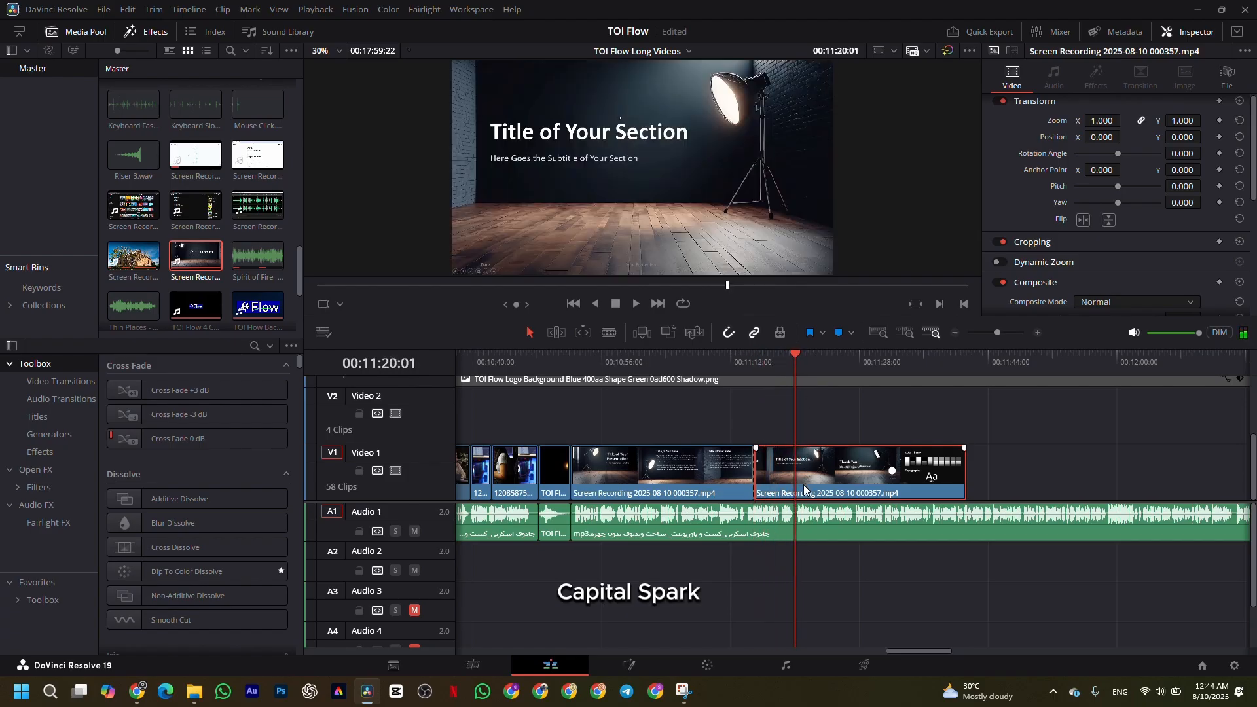
key("ctrl+b")
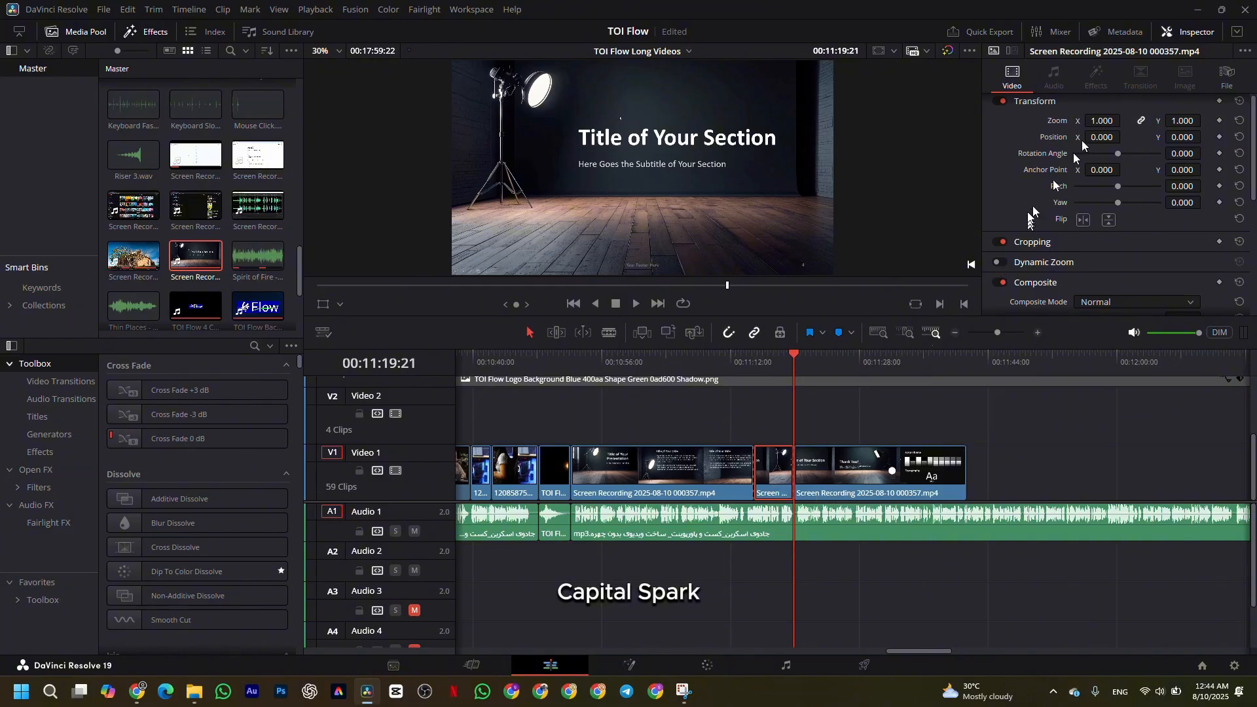
Step: Set the short middle screen recording part's zoom to 1.250 and position to X -3, Y -128, and play it from its start
left_click_drag(1097, 125, 1112, 125)
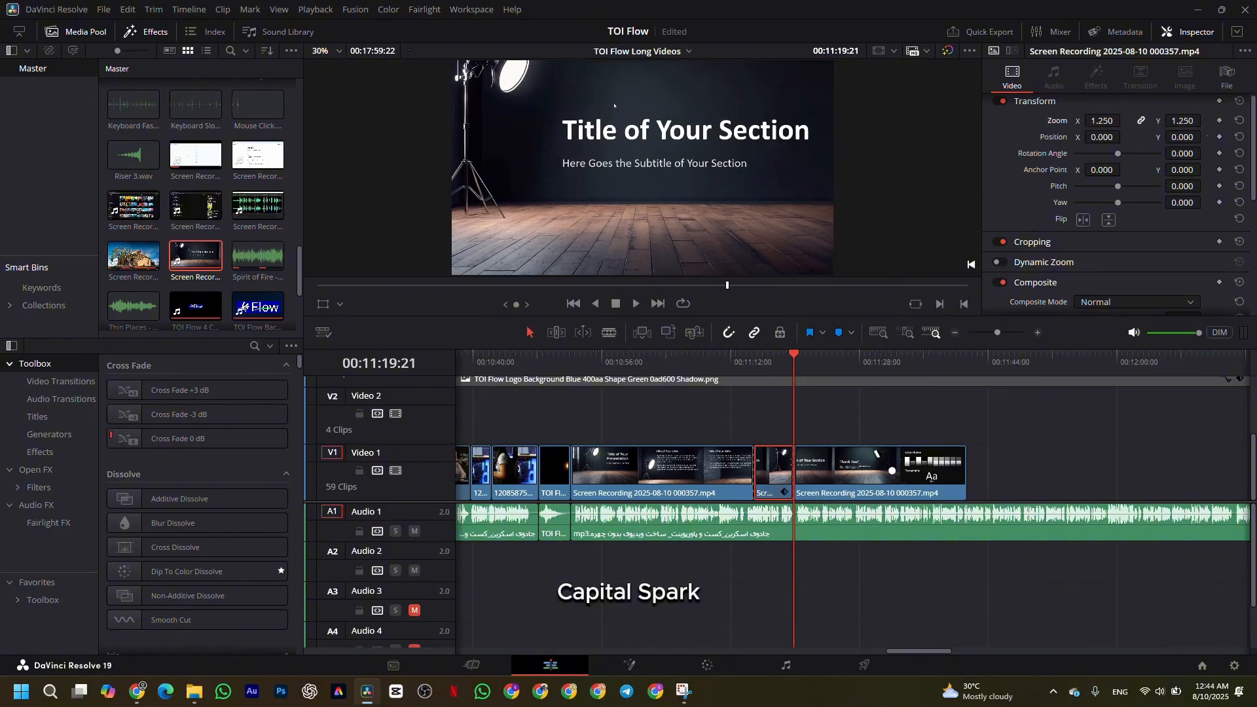
left_click_drag(614, 104, 610, 131)
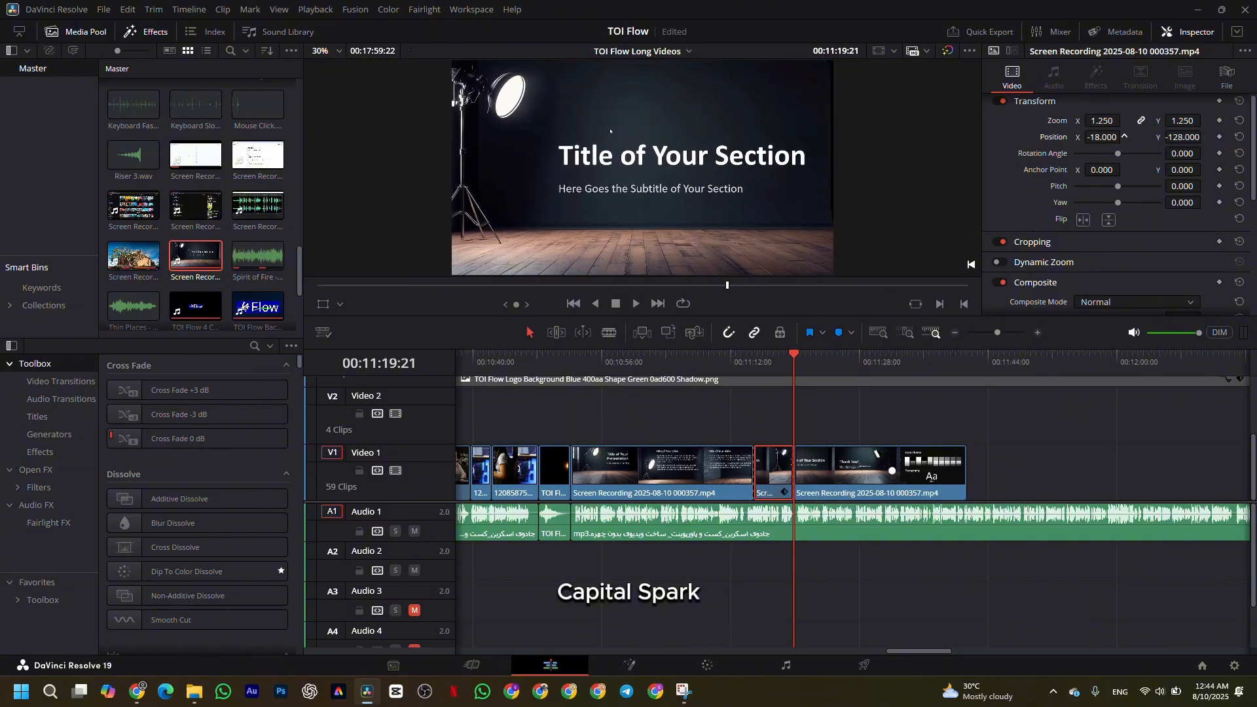
left_click_drag(1124, 136, 1134, 136)
key("Up")
key("space")
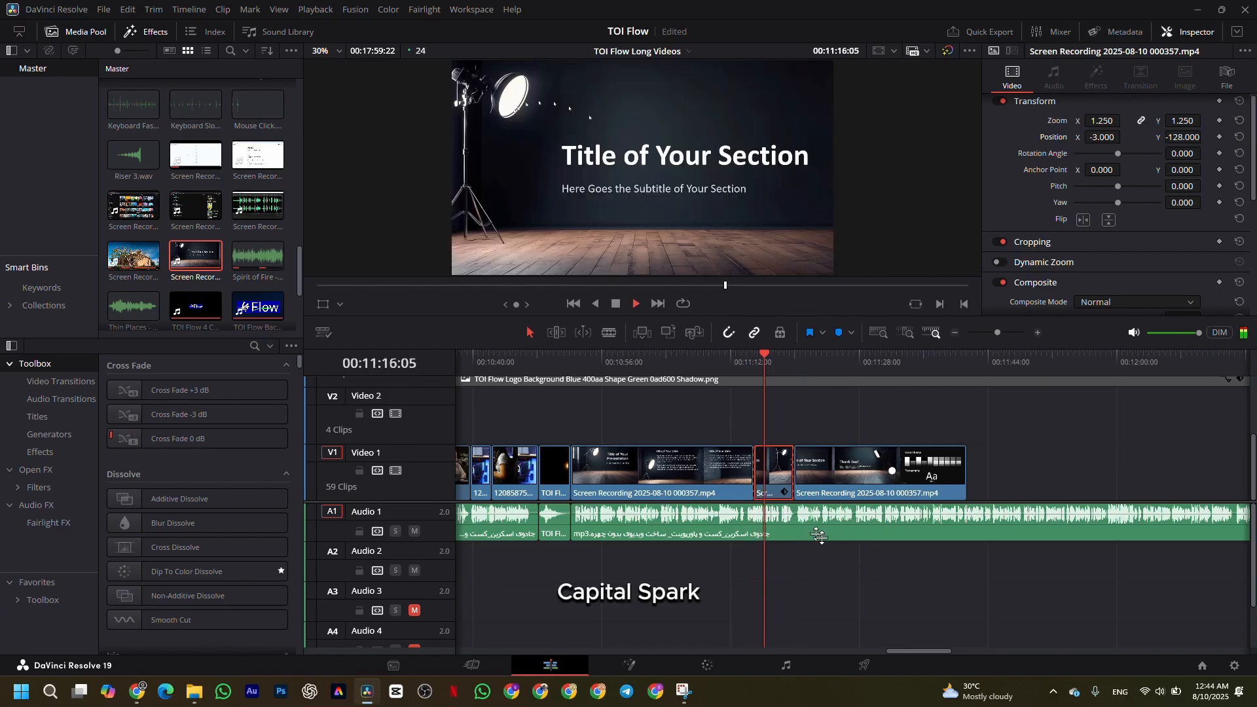
Step: Keyframe the short middle clip's zoom and position at its start, set them to 1.410 and X -145, Y -187 at its last frame, and play it
key("space")
key("Up")
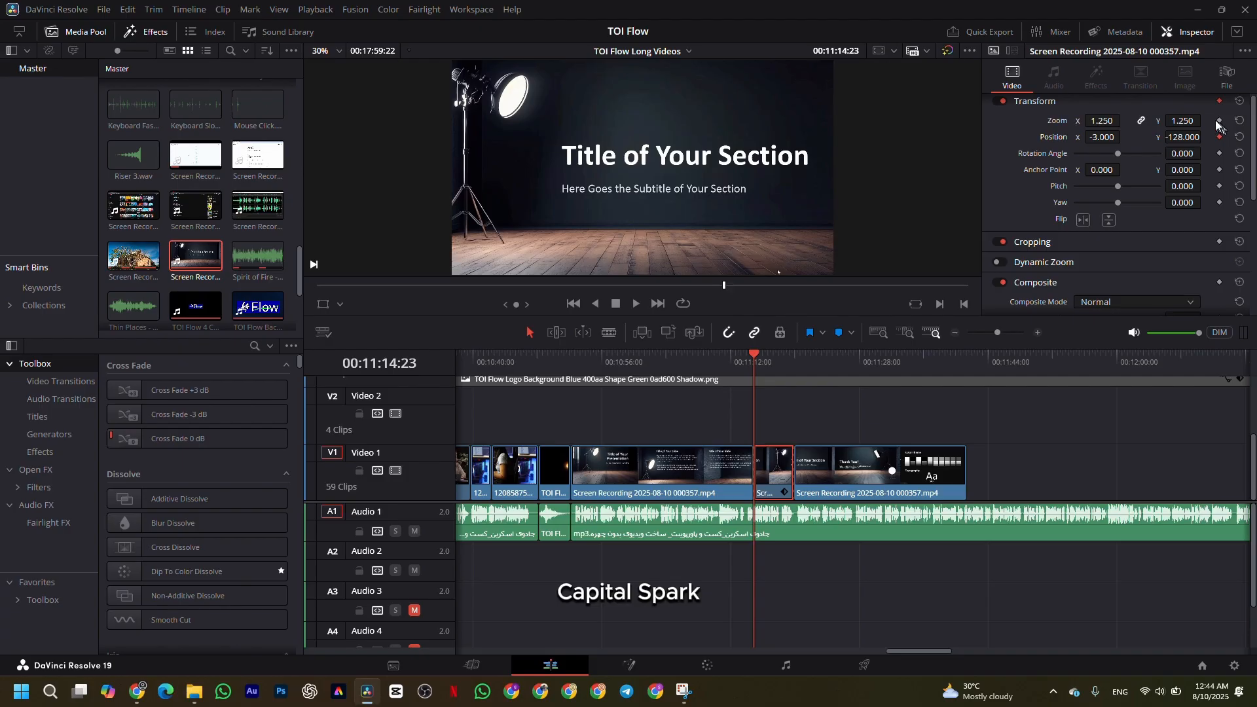
key("Down")
key("Left")
left_click_drag(1117, 120, 1098, 137)
key("Up")
key("space")
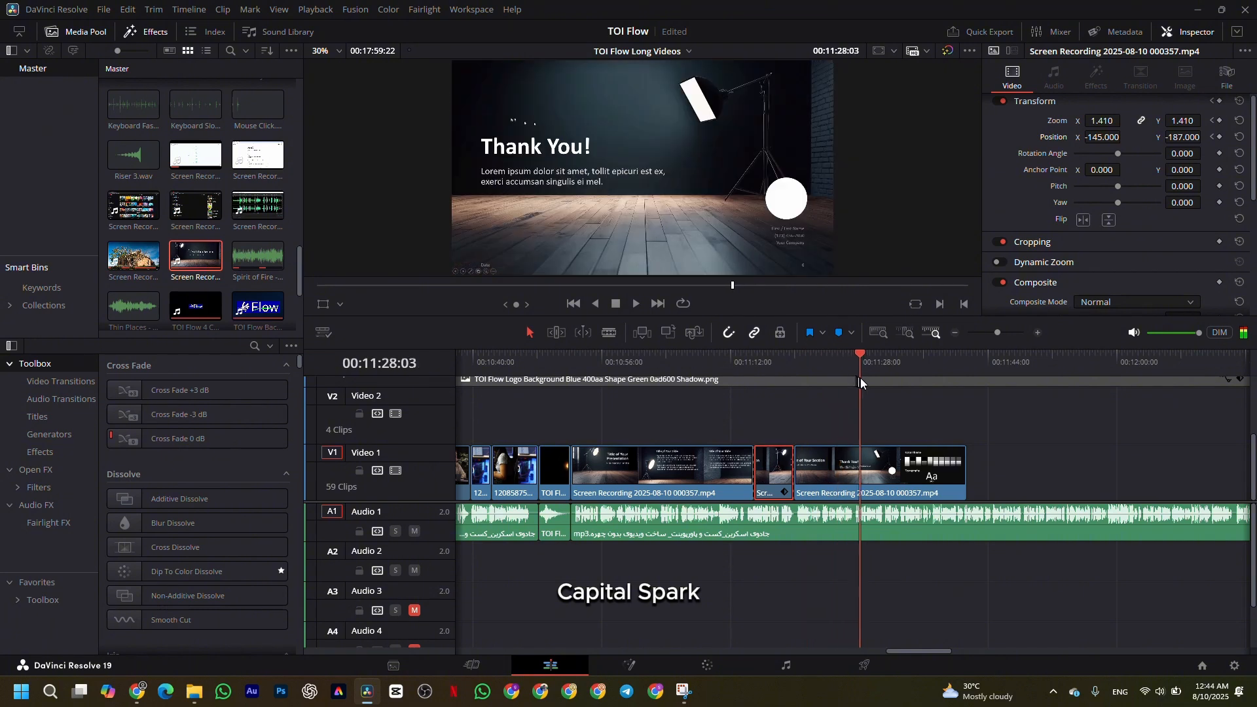
Step: Play the last screen recording part on Video 1 and trim its end back to 00:11:40:23
key("Up")
key("space")
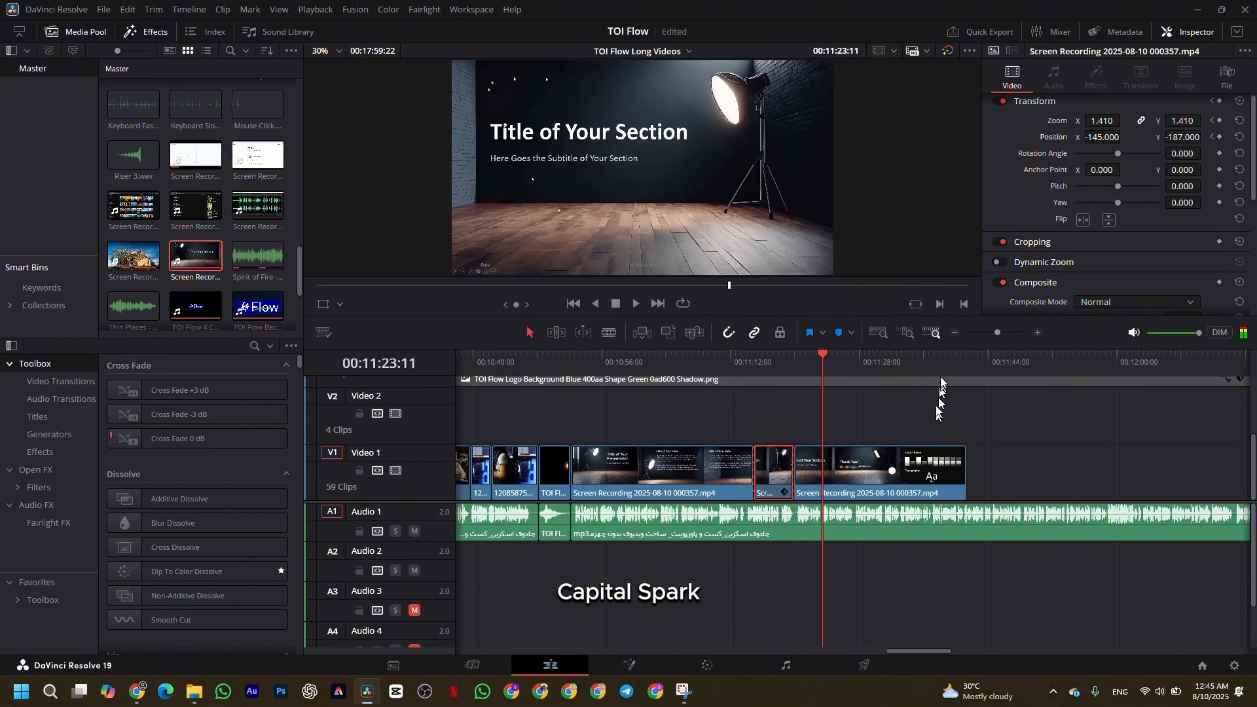
key("space")
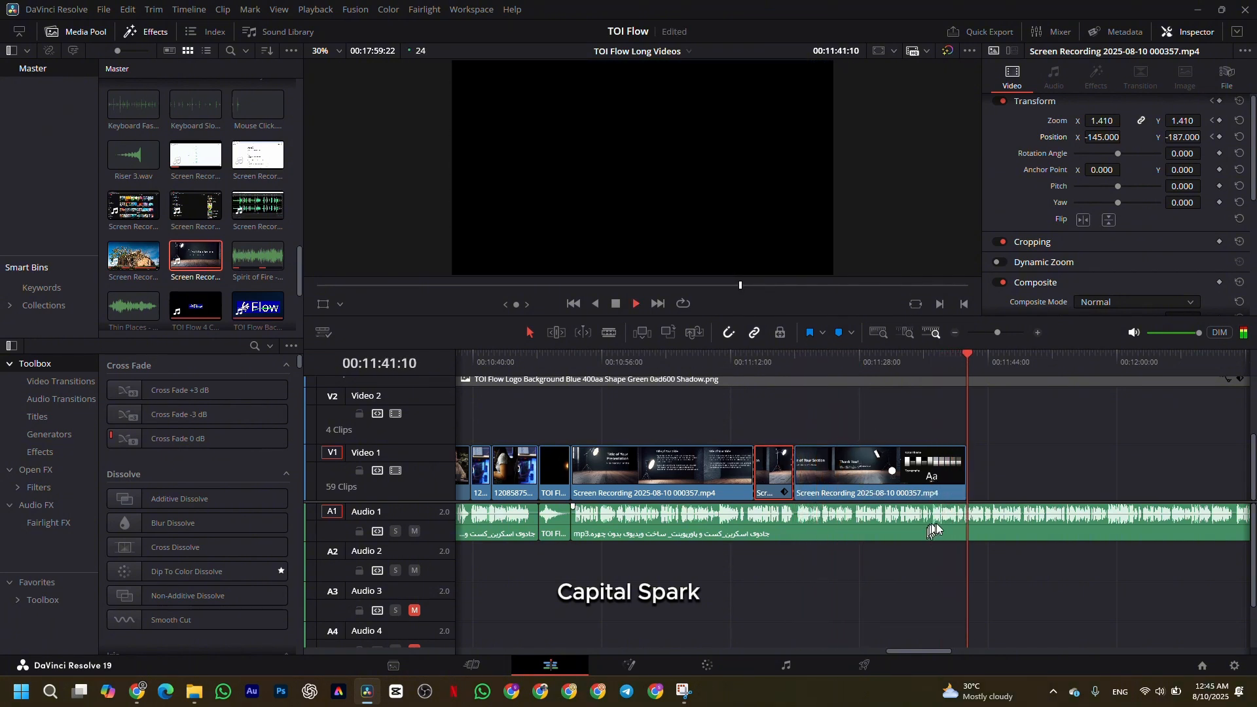
key("space")
scroll(982, 532, "up", 3)
key("shift+Left")
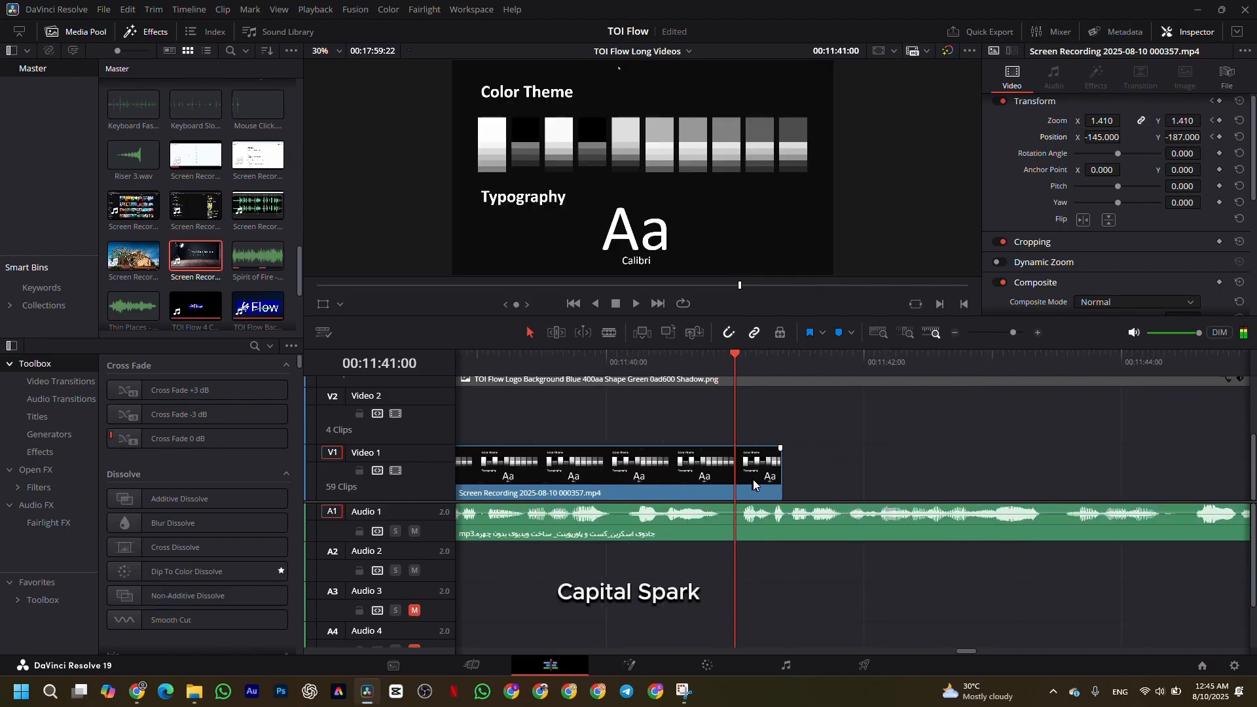
left_click_drag(784, 473, 730, 473)
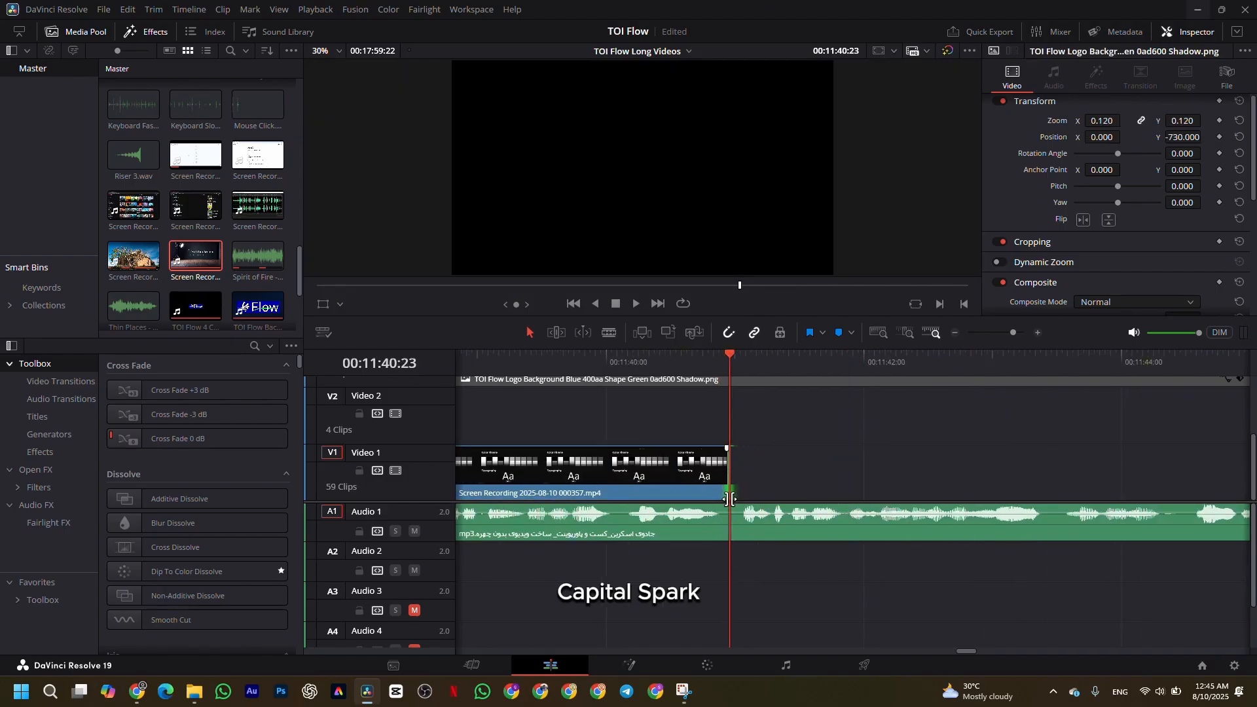
scroll(784, 550, "down", 5)
left_click(809, 419)
key("space")
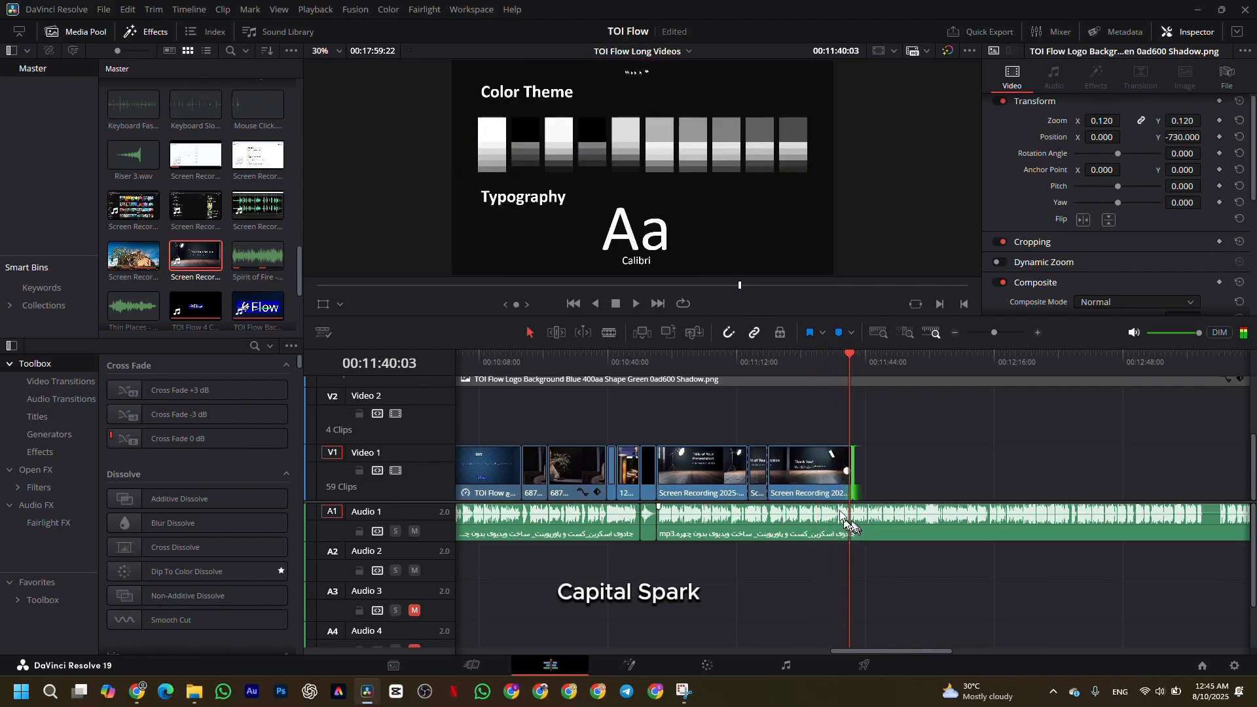
Step: Add zoom and position keyframes at the start of the last screen recording part, check its last frame, and play it from the start
key("Up")
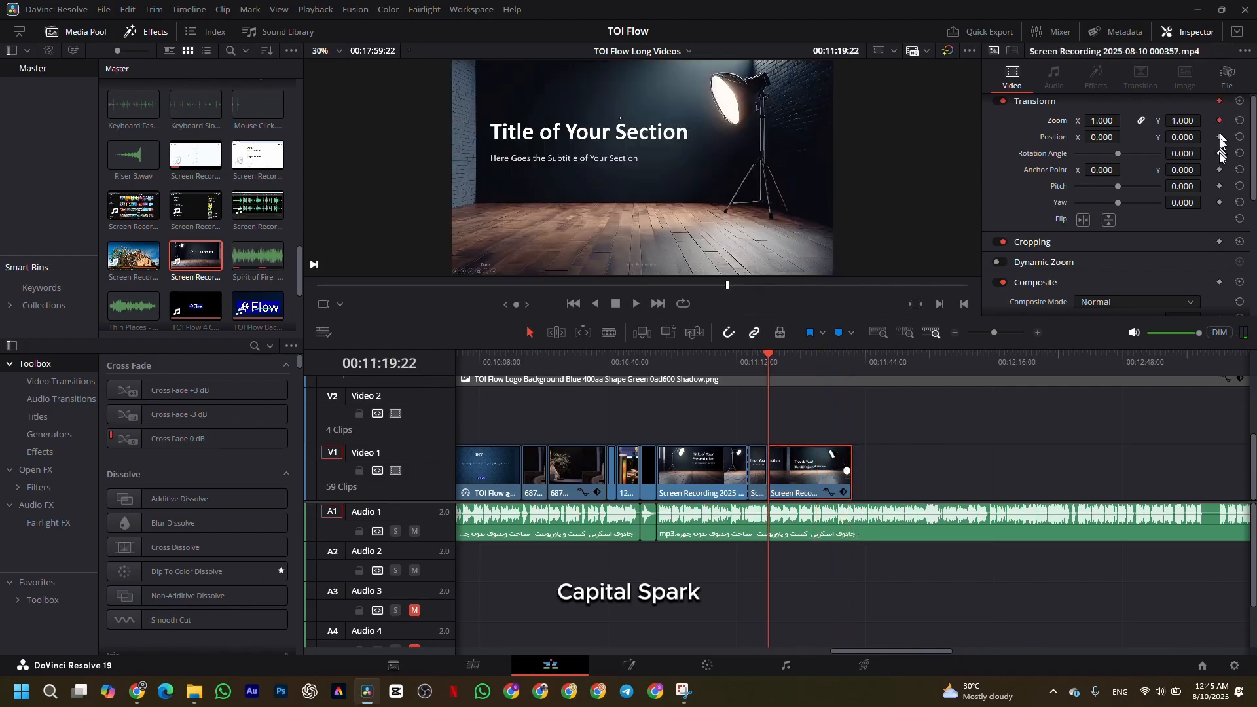
key("Down")
key("Left")
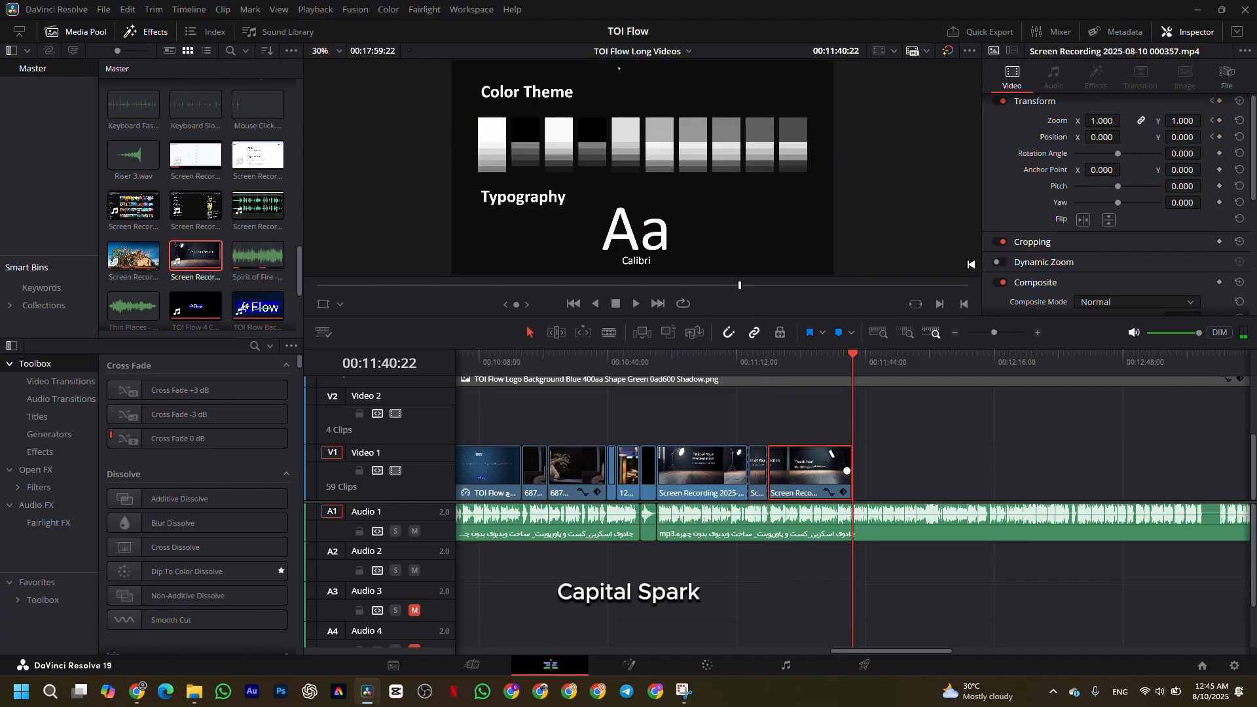
key("Up")
key("space")
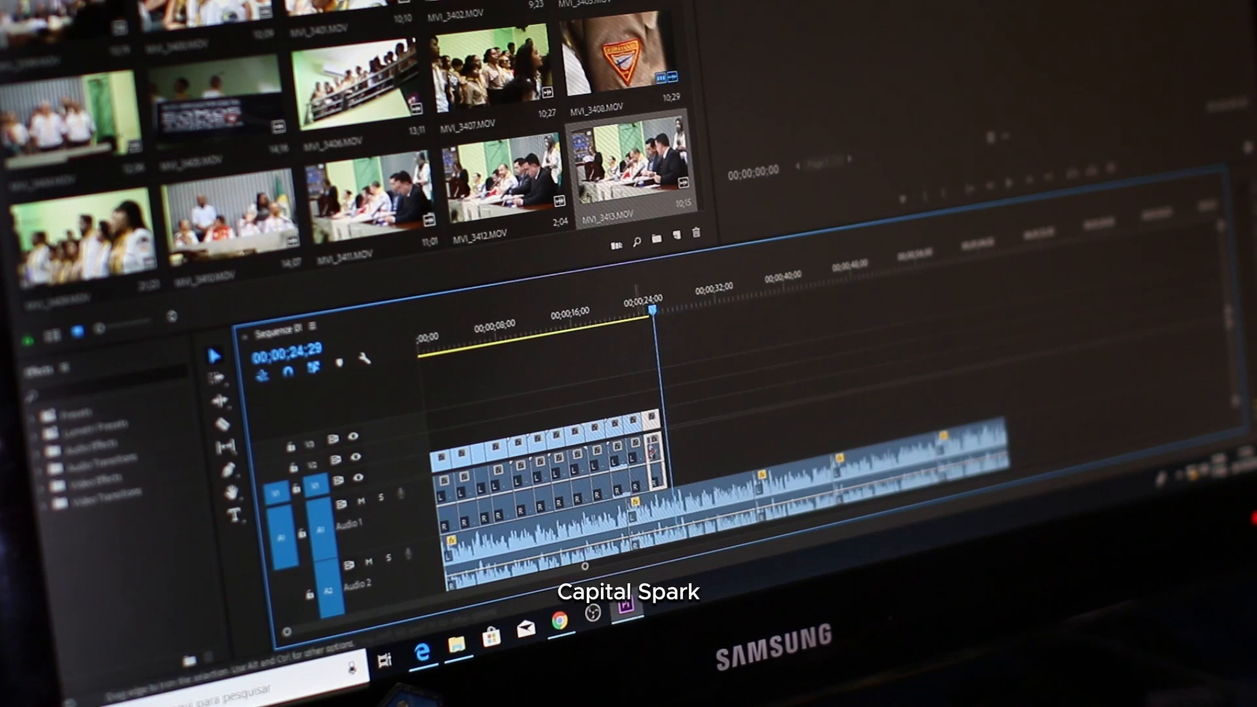
key("Delete")
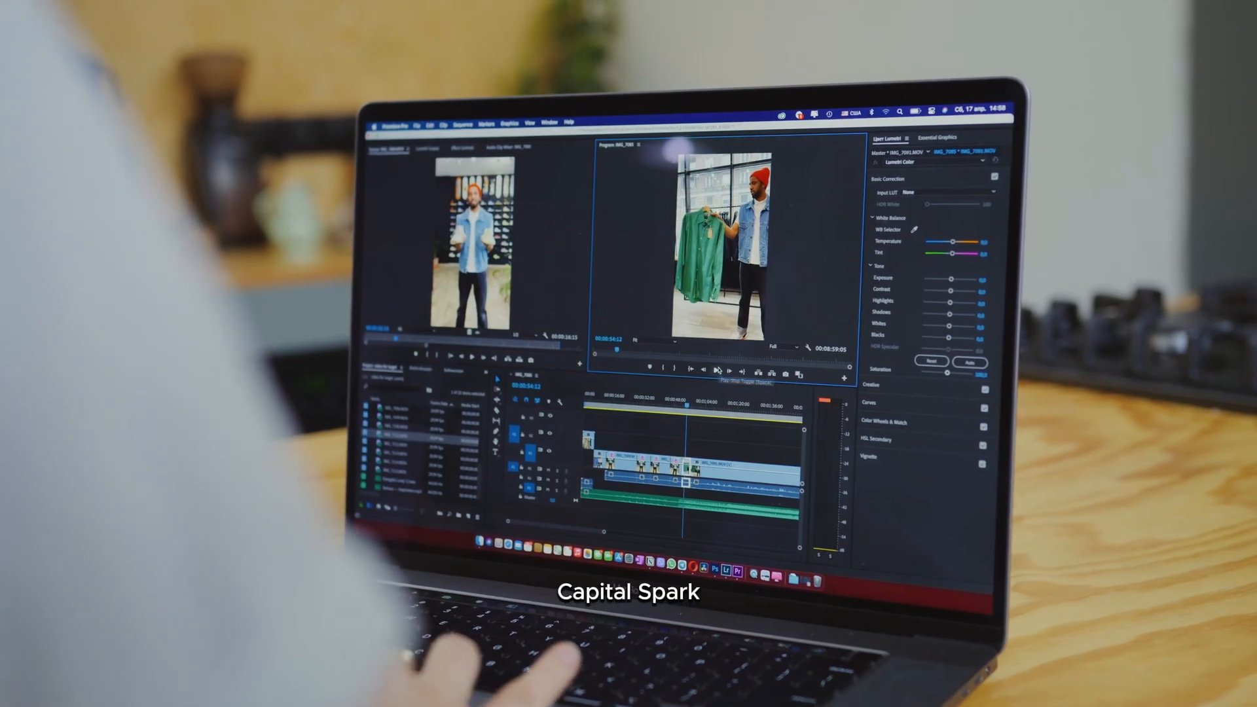
left_click(697, 489)
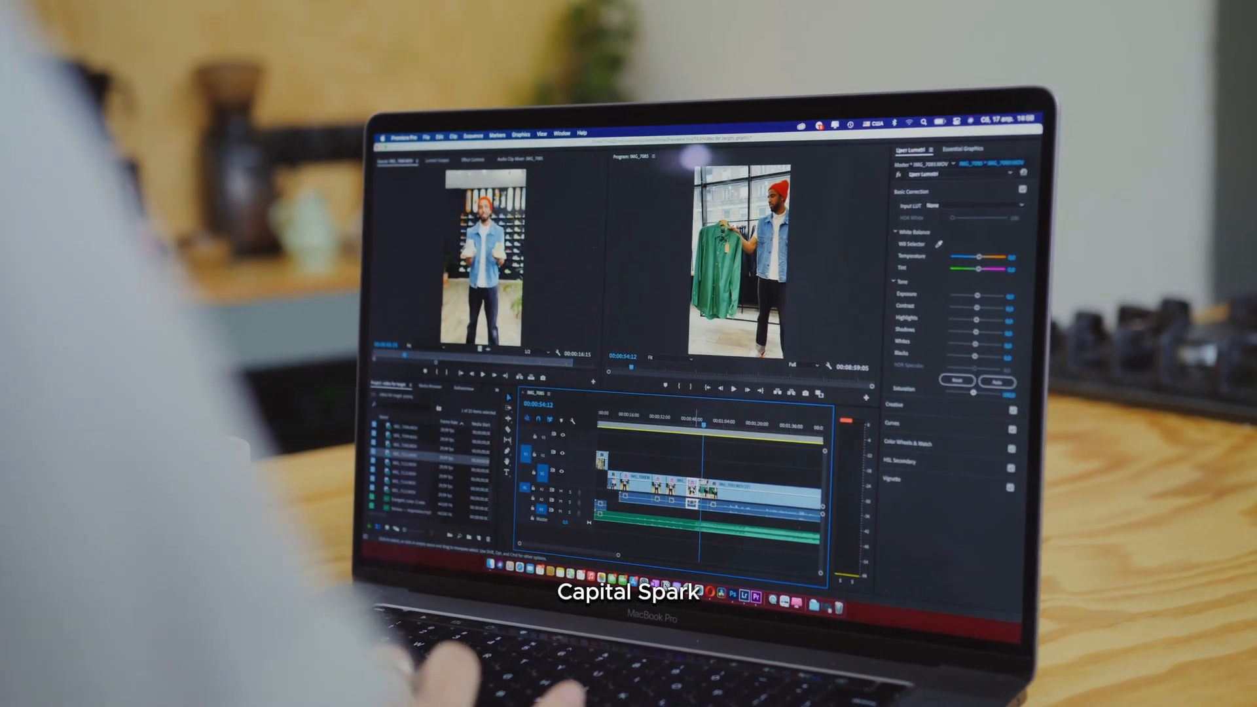
right_click(697, 489)
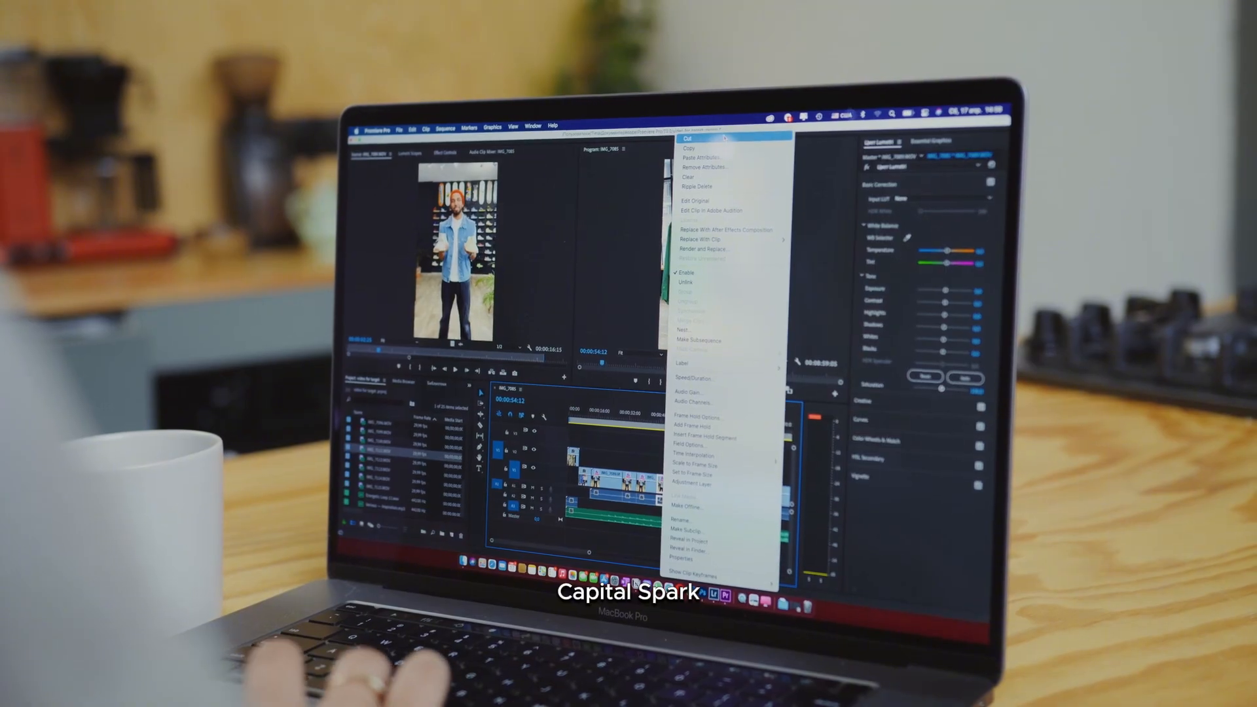
left_click(713, 147)
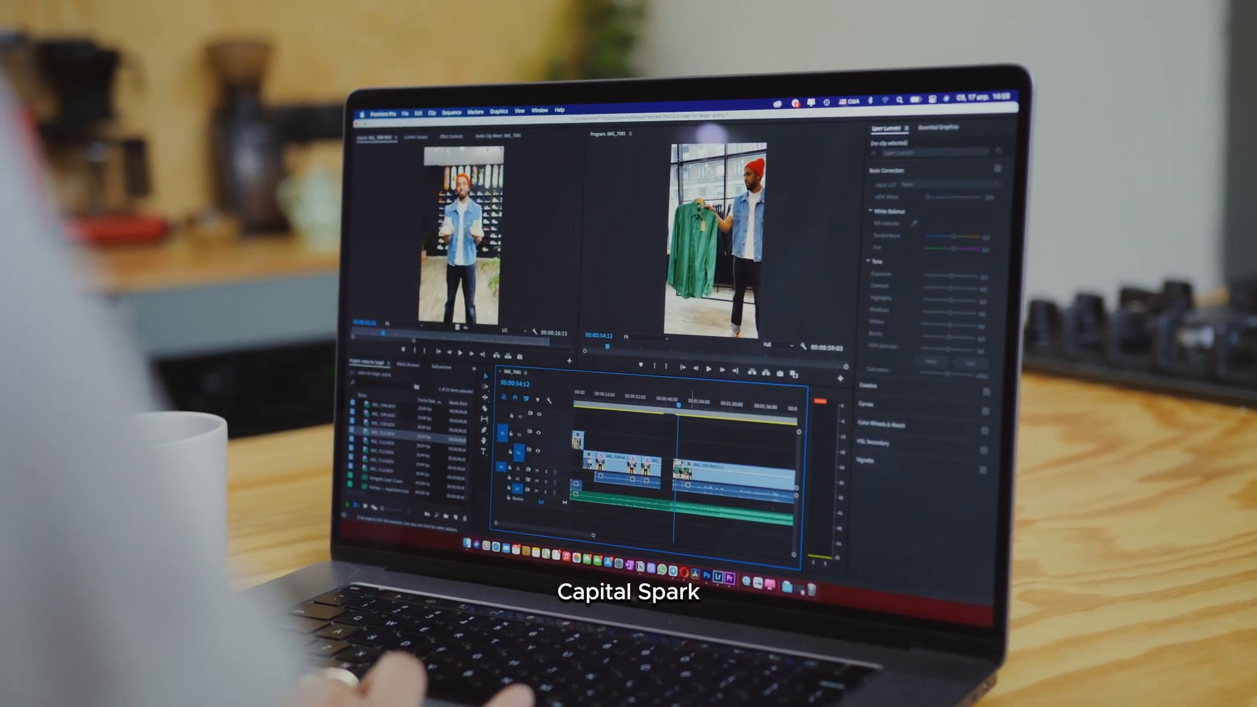
left_click_drag(663, 480, 673, 479)
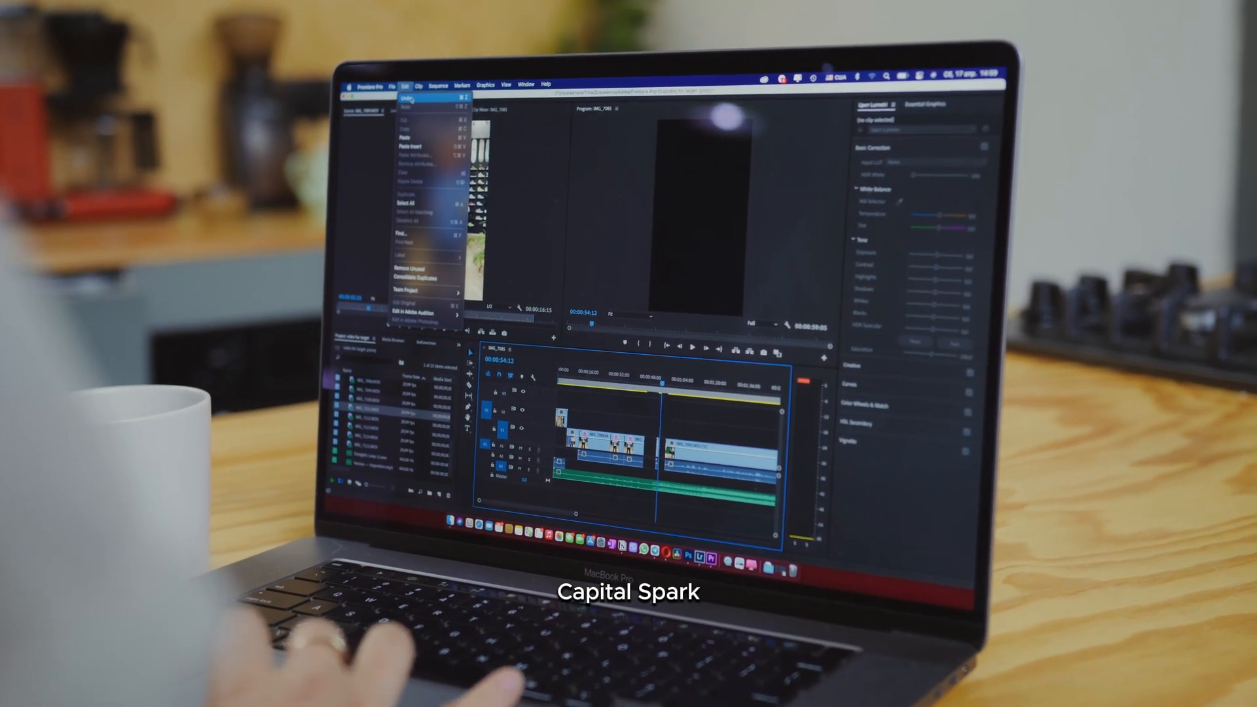
left_click(409, 98)
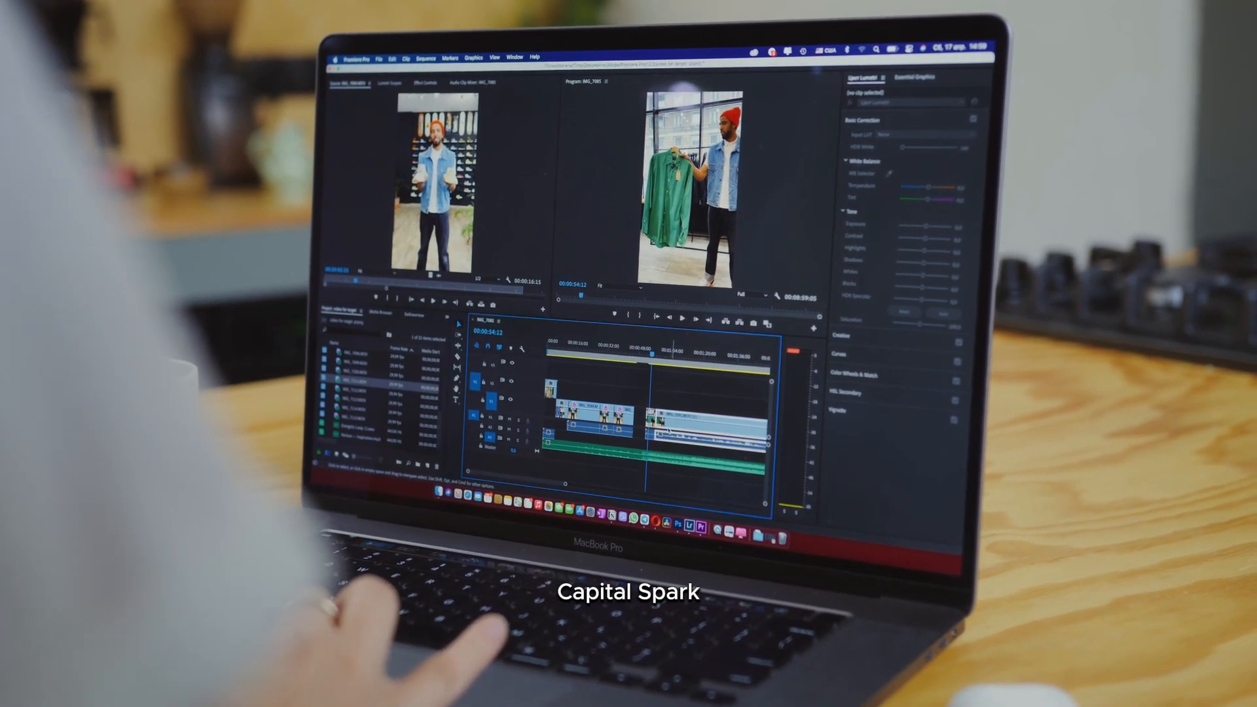
left_click_drag(656, 429, 652, 429)
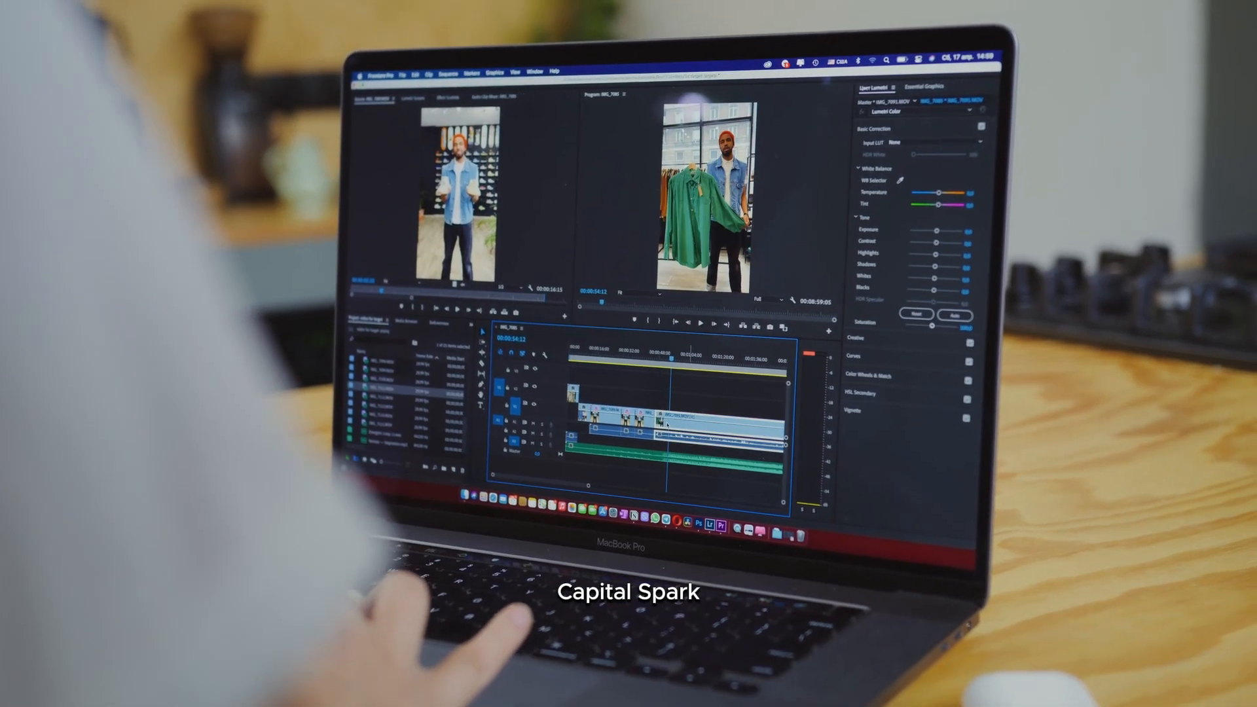